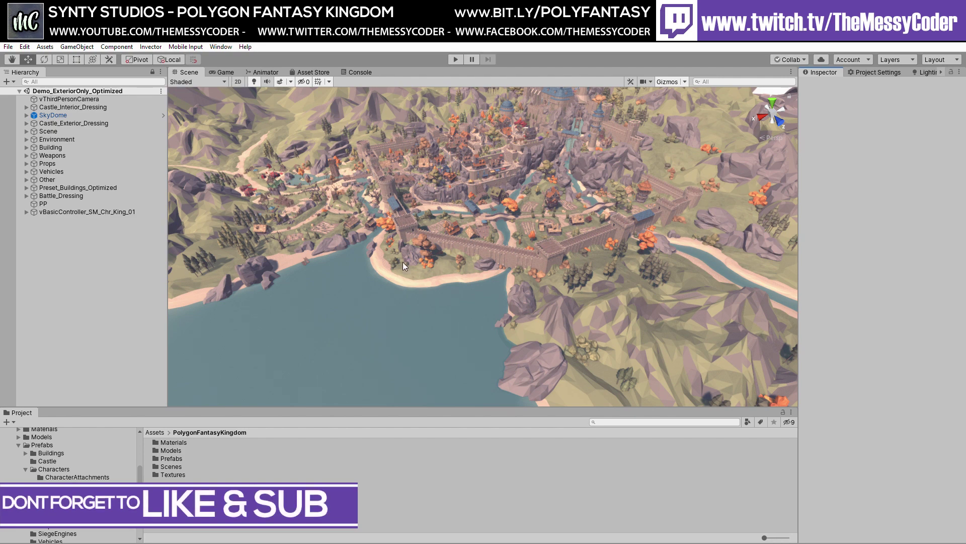
# - Deactivate the vBasicController_SM_Chr_King_01 character object in the scene
pyautogui.keyDown('alt'); pyautogui.moveTo(402, 261); pyautogui.dragTo(389, 279); pyautogui.keyUp('alt')
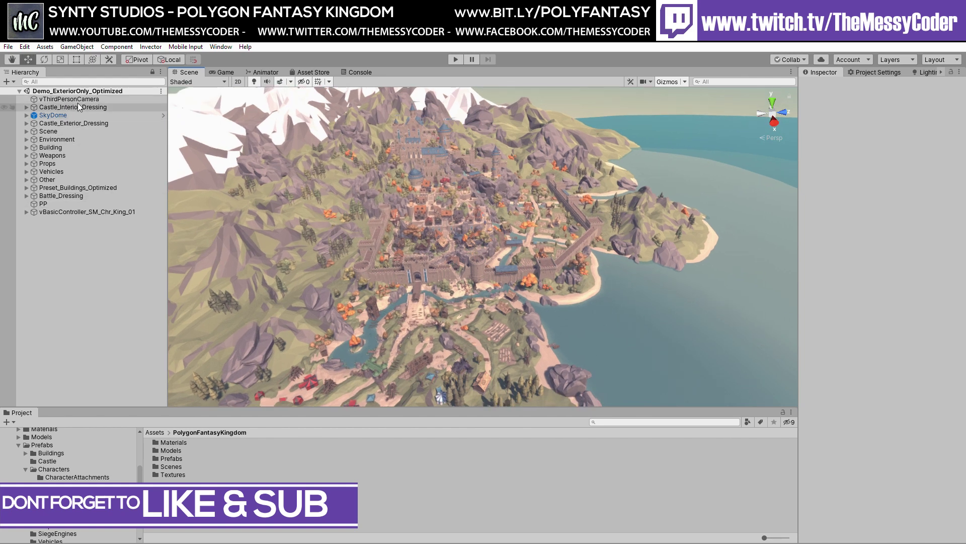
pyautogui.click(63, 212)
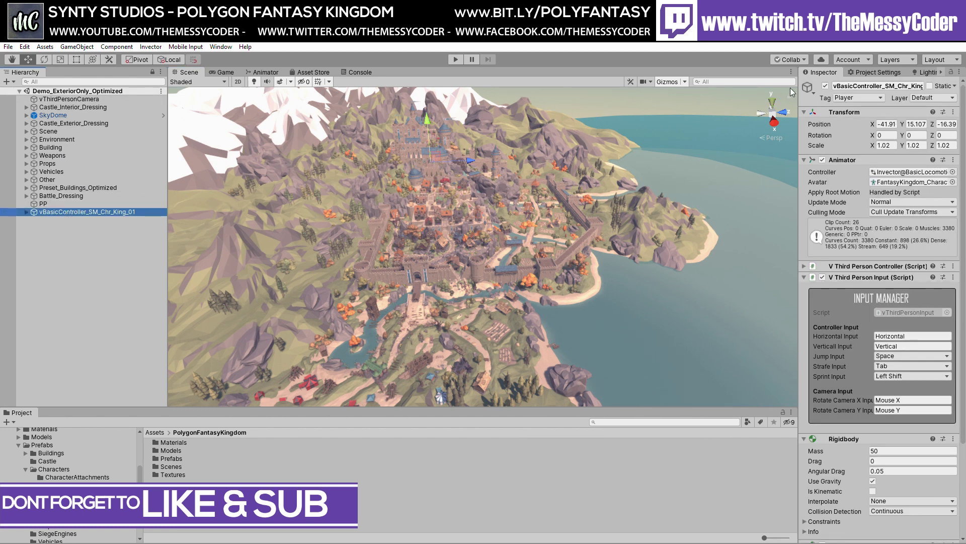
pyautogui.click(826, 86)
# - Keep vThirdPersonCamera active with its Extended Flycam script enabled and V Third Person Camera script disabled, and start play mode
pyautogui.click(67, 100)
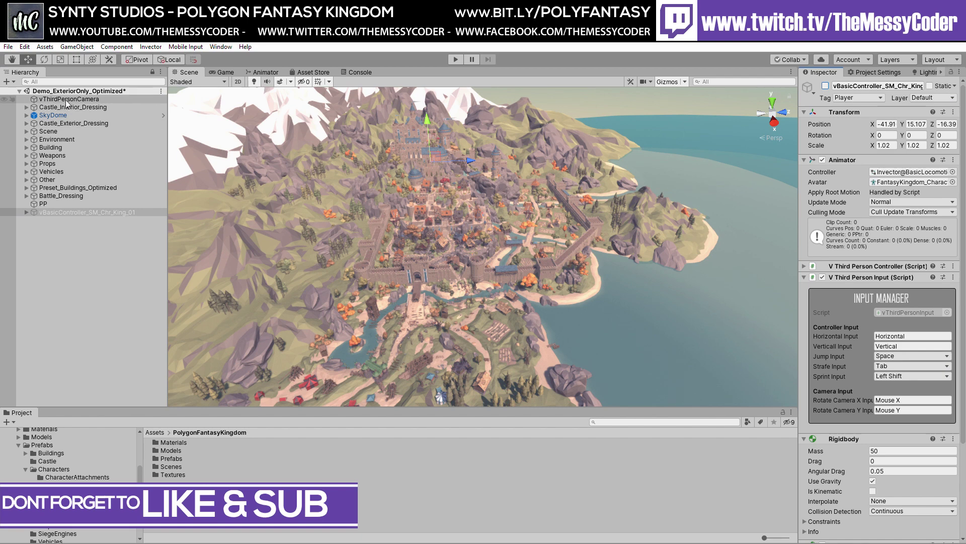
pyautogui.click(825, 85)
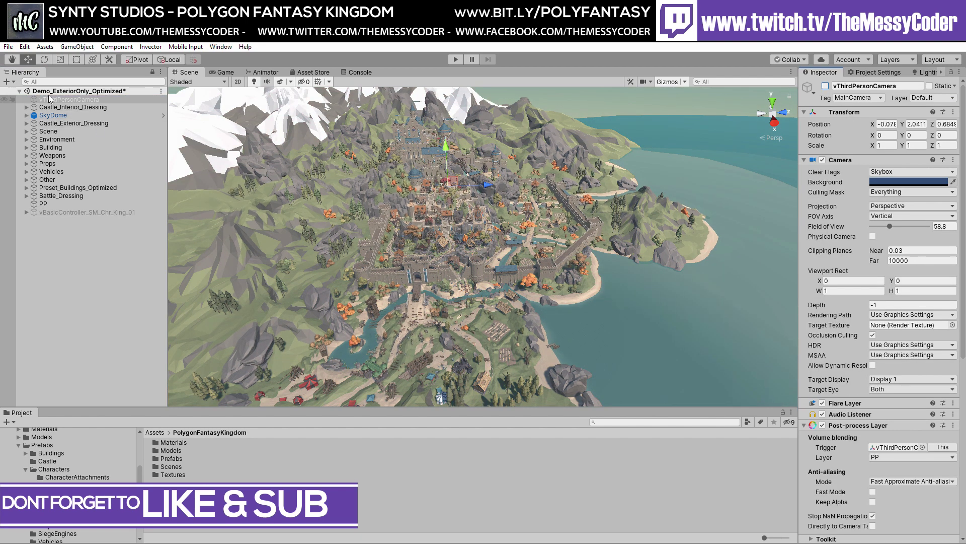
pyautogui.click(826, 85)
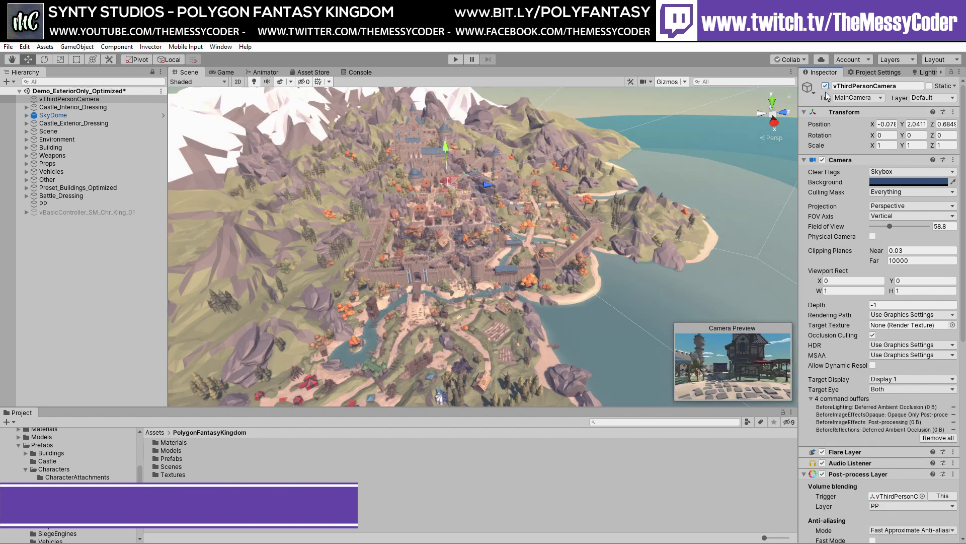
pyautogui.scroll(-10, 835, 288)
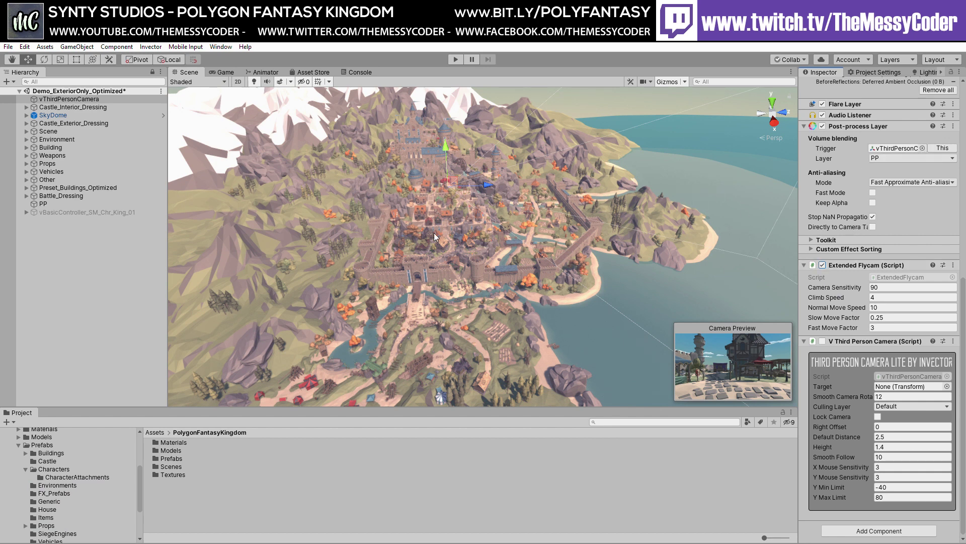
pyautogui.click(455, 59)
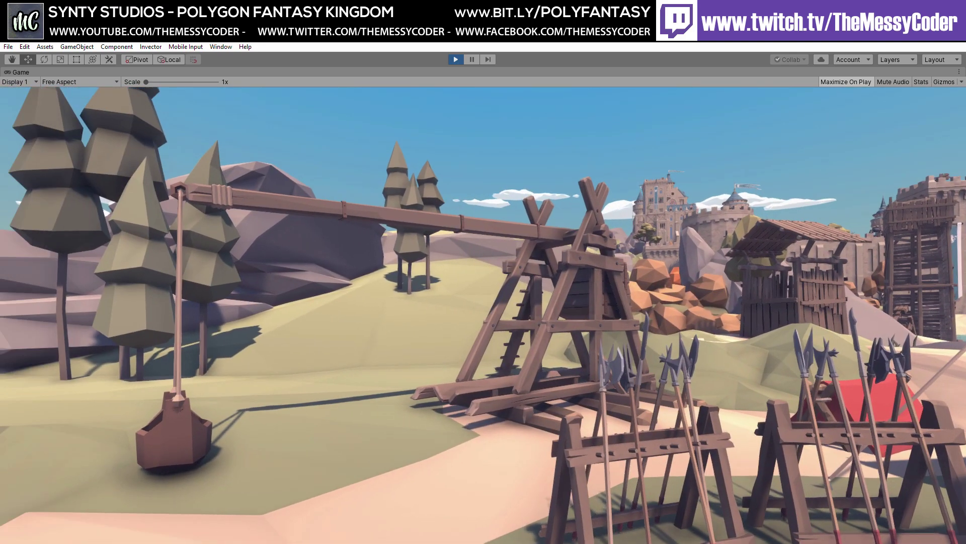
# - Back in the scene view, raise SM_Wep_Trebuchet_Arm_01 beside the camera by rotating it to about 81° on X
pyautogui.hotkey('ctrl', 'shift', 'p')
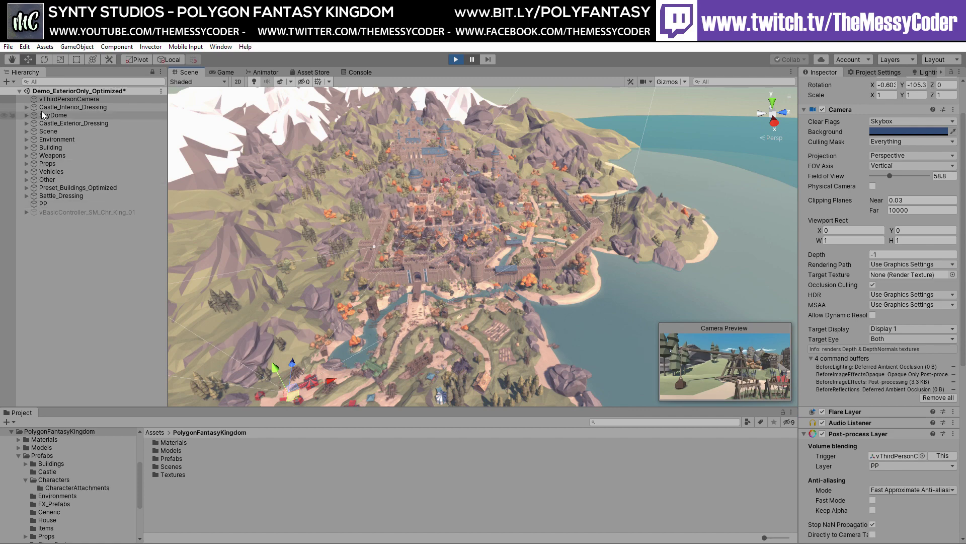
pyautogui.doubleClick(47, 99)
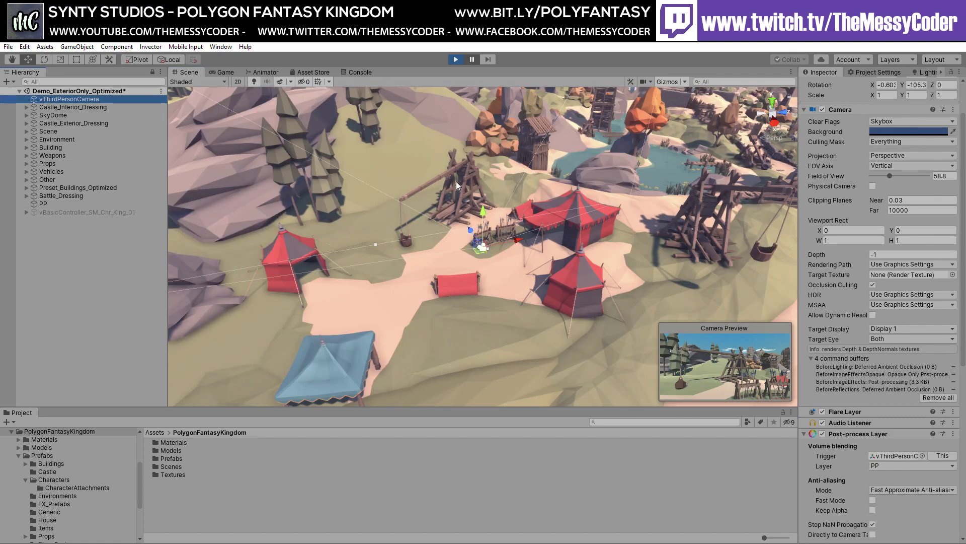
pyautogui.moveTo(456, 181); pyautogui.dragTo(488, 243, button='right')
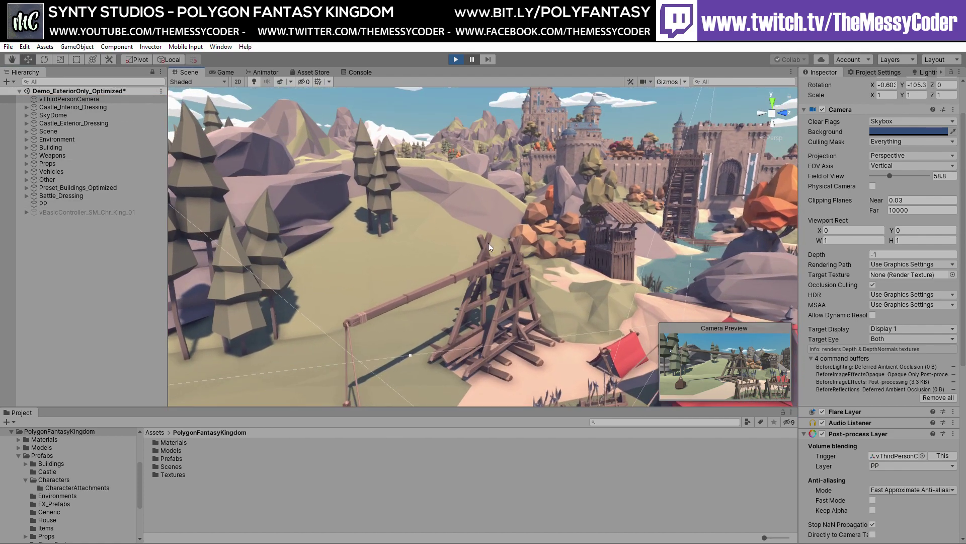
pyautogui.click(485, 266)
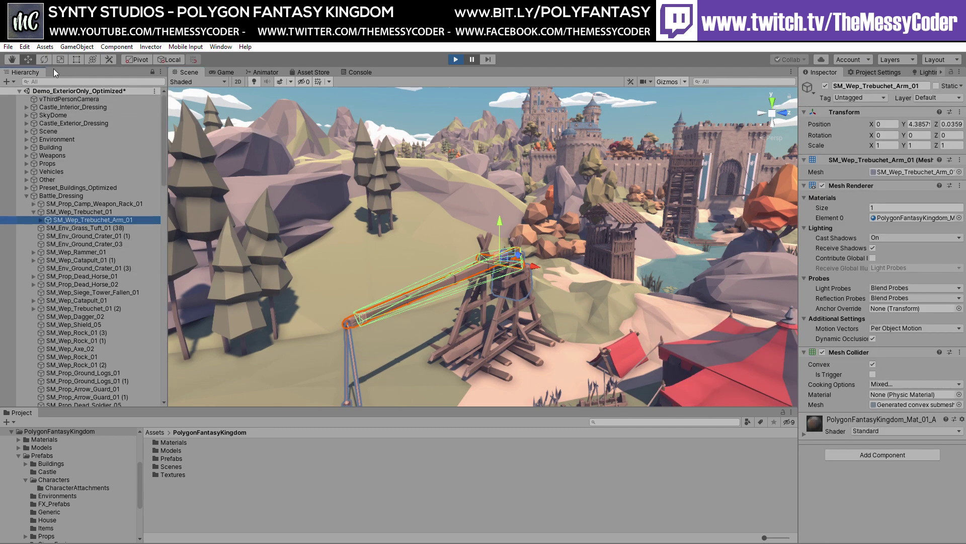
pyautogui.click(45, 59)
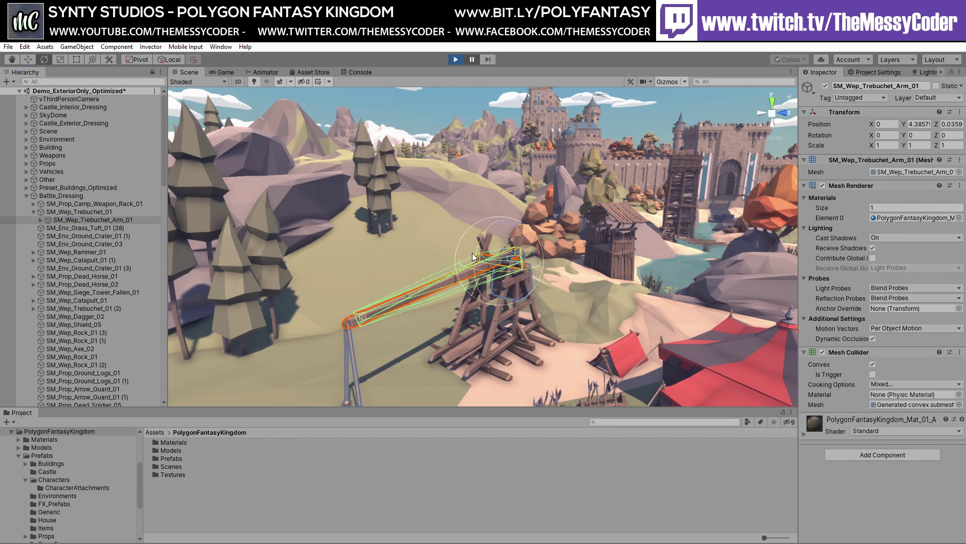
pyautogui.moveTo(474, 256); pyautogui.dragTo(566, 232)
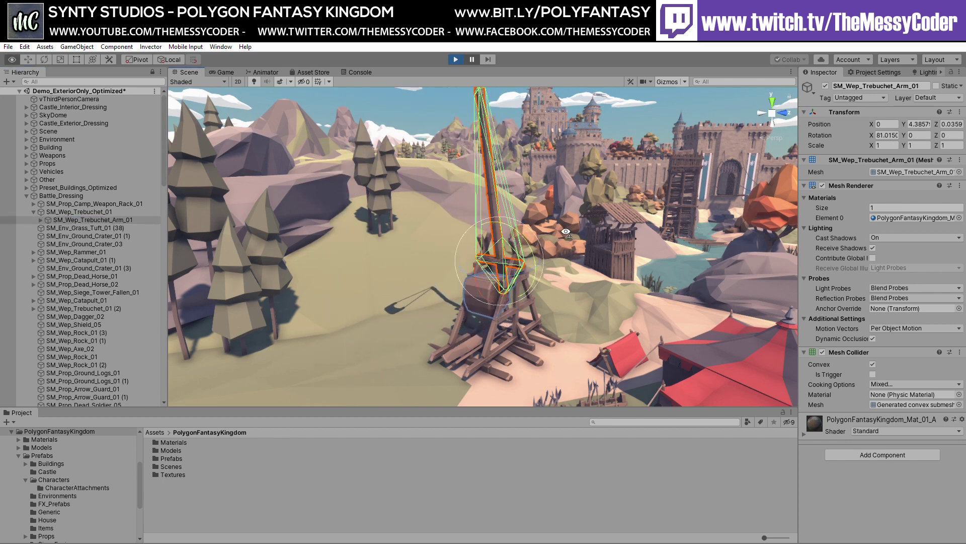
pyautogui.moveTo(566, 232); pyautogui.dragTo(398, 295, button='right')
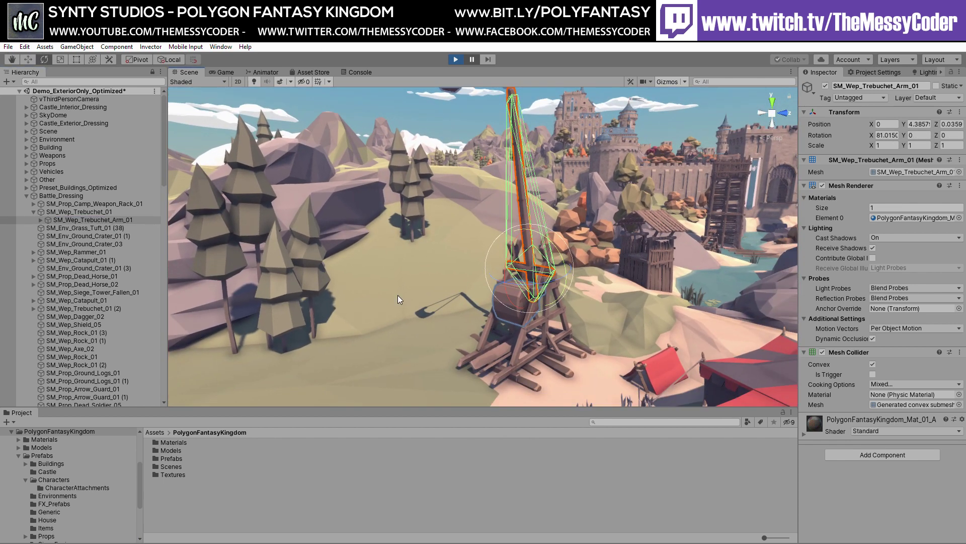
# - Adjust the tilt of the trebuchet arm and rotate its child SM_Wep_Trebuchet_Weight_01 to about -65° on X
pyautogui.click(40, 222)
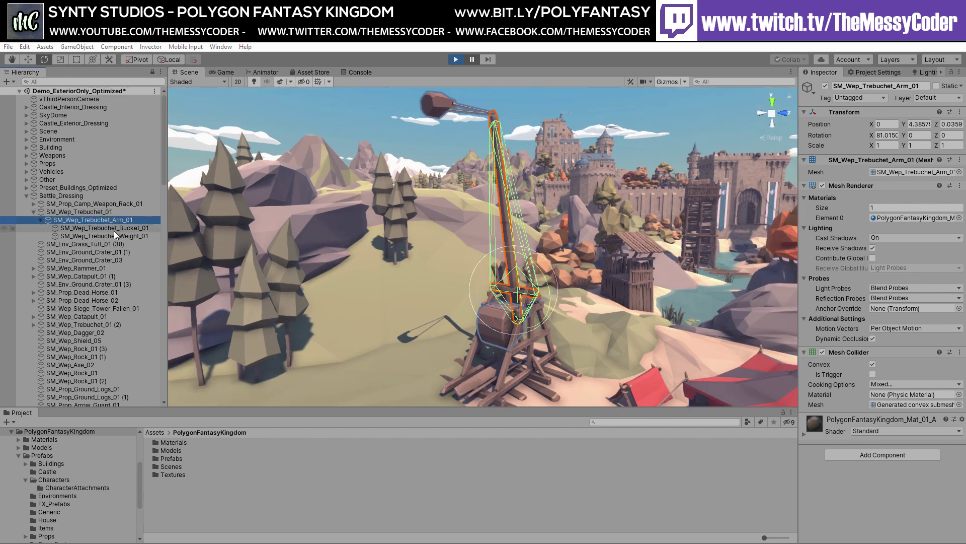
pyautogui.doubleClick(114, 235)
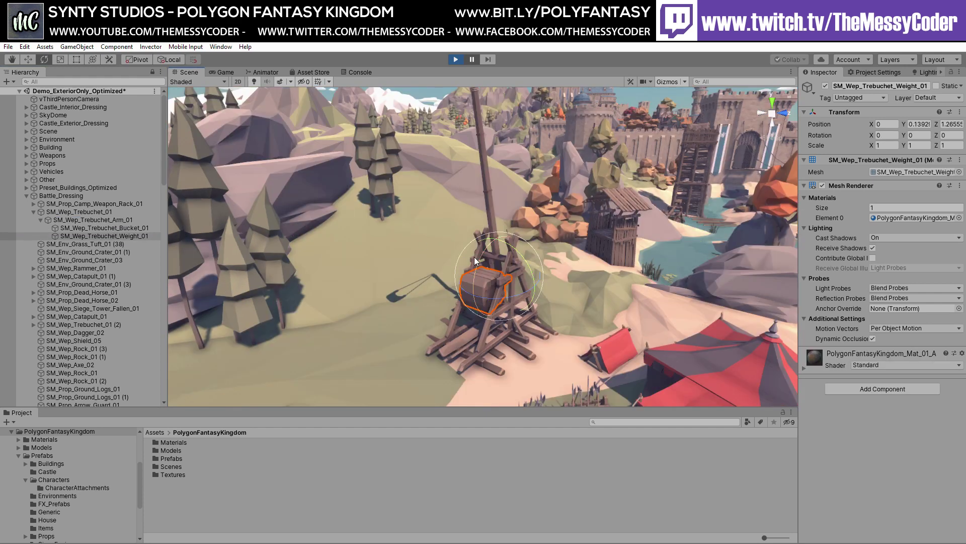
pyautogui.moveTo(474, 256); pyautogui.dragTo(472, 211)
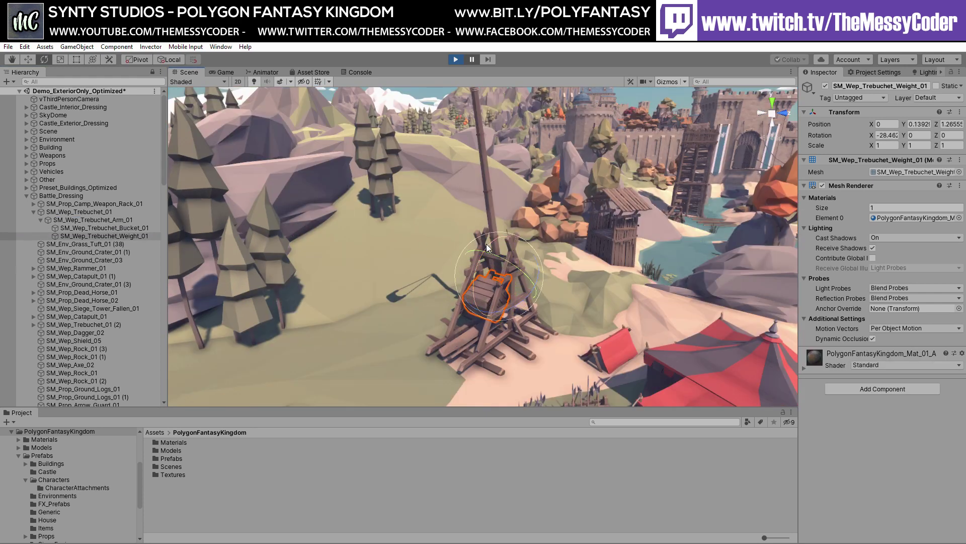
pyautogui.click(81, 221)
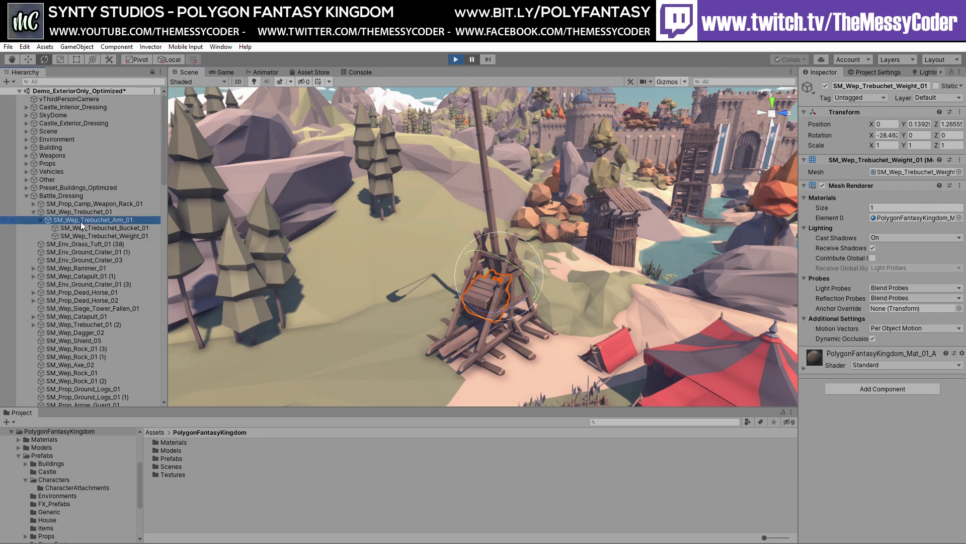
pyautogui.moveTo(482, 243)
pyautogui.mouseDown()
pyautogui.moveTo(462, 267)
pyautogui.moveTo(449, 341)
pyautogui.moveTo(445, 269)
pyautogui.moveTo(455, 248)
pyautogui.moveTo(484, 254)
pyautogui.moveTo(485, 240)
pyautogui.mouseUp()
pyautogui.click(479, 301)
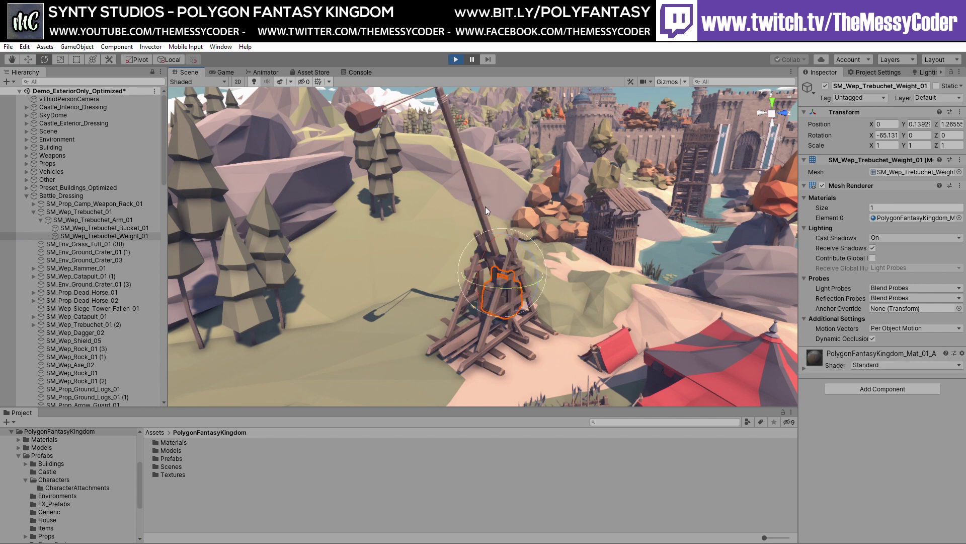
# - Fly the game camera to the siege tower and lower the tower's ramp in the scene view by rotating it to about 61° on X
pyautogui.moveTo(434, 238); pyautogui.dragTo(503, 233, button='right')
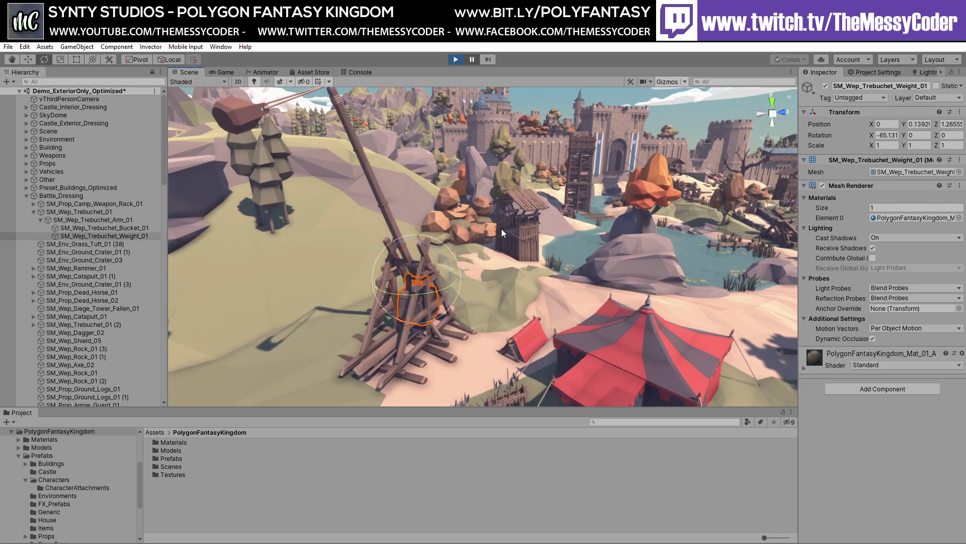
pyautogui.moveTo(448, 191); pyautogui.dragTo(519, 115, button='right')
pyautogui.moveTo(490, 265); pyautogui.dragTo(509, 63, button='right')
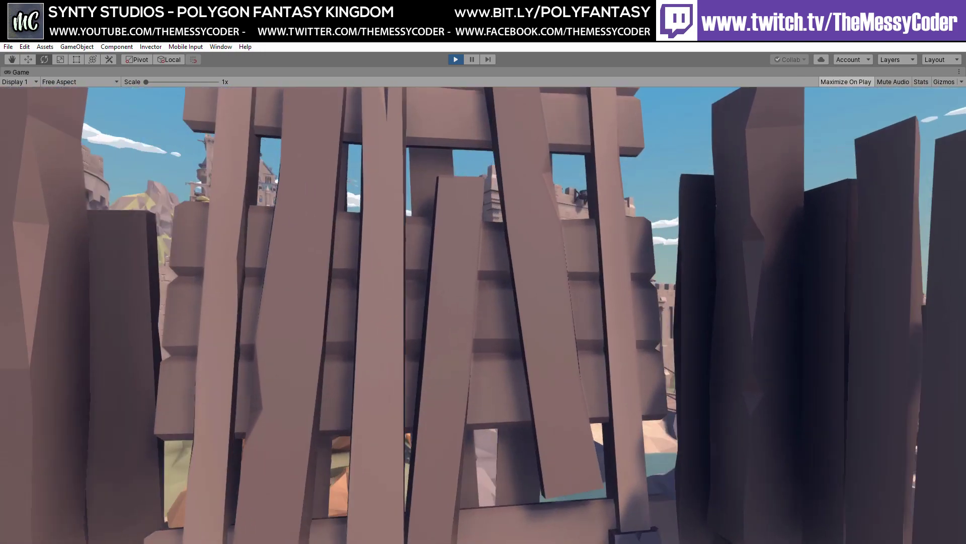
pyautogui.hotkey('ctrl', 'p')
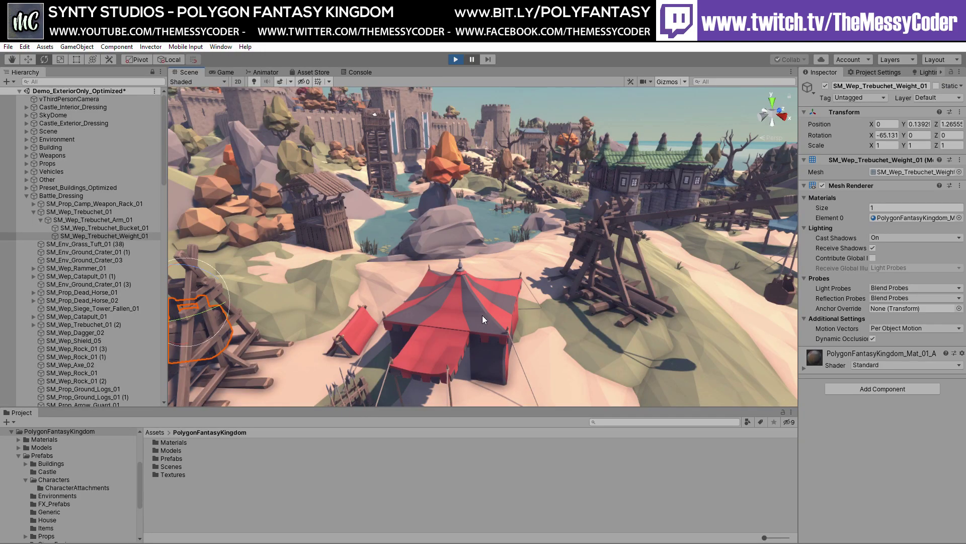
pyautogui.doubleClick(81, 100)
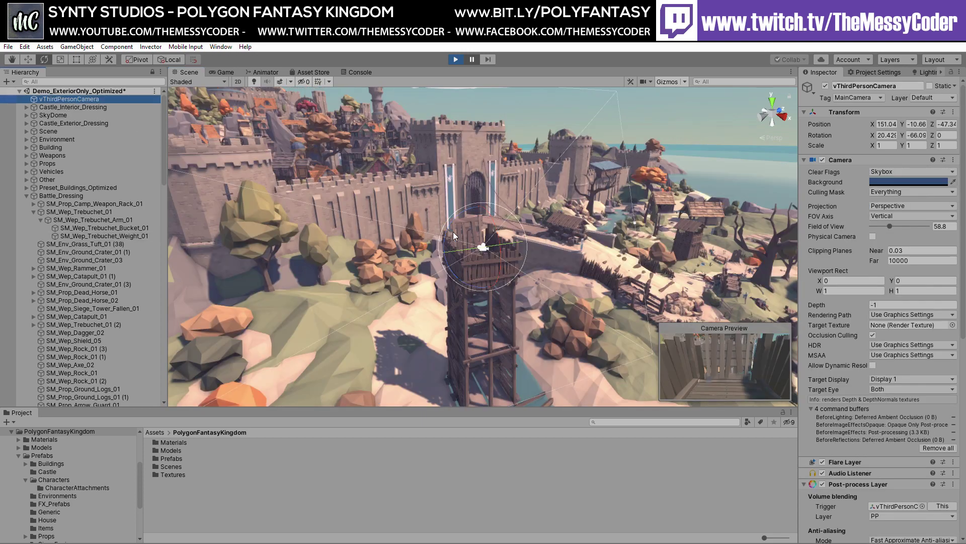
pyautogui.moveTo(453, 236); pyautogui.dragTo(437, 223, button='right')
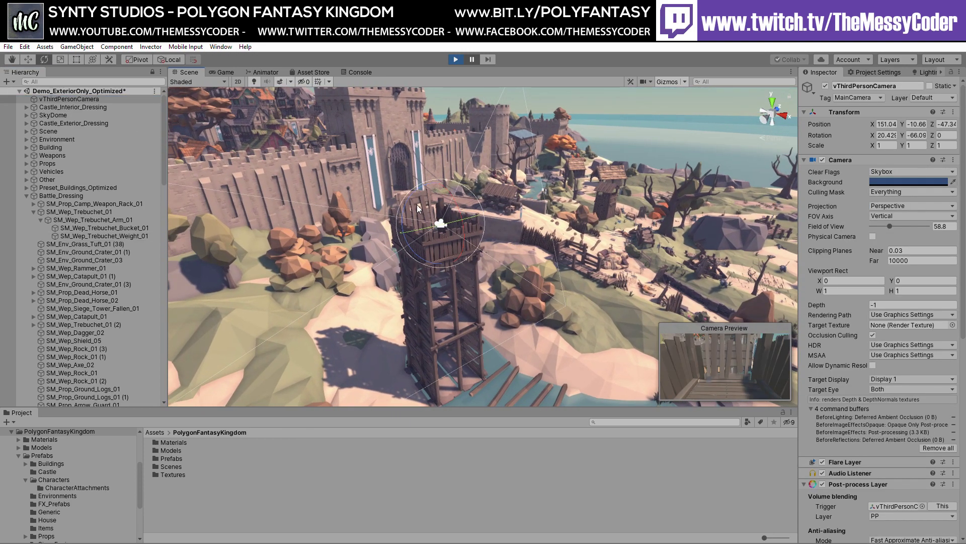
pyautogui.moveTo(376, 190); pyautogui.dragTo(357, 233, button='right')
pyautogui.press('w')
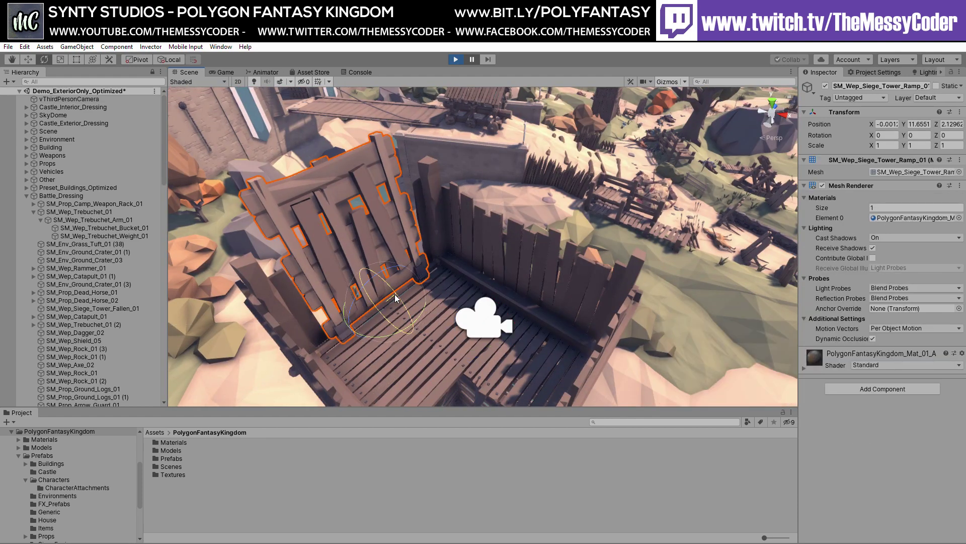
pyautogui.moveTo(395, 298); pyautogui.dragTo(338, 259)
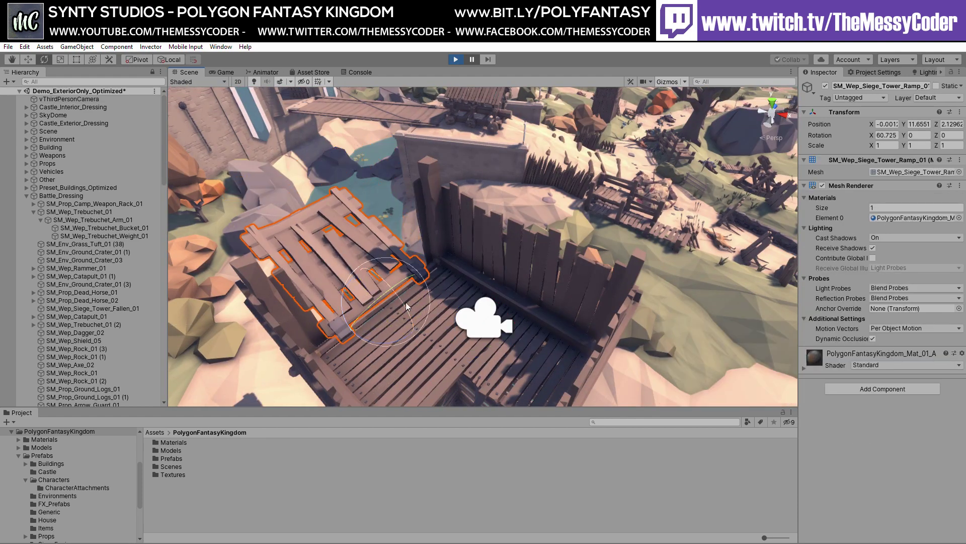
# - Swing the battering ram's log by rotating SM_Wep_Rammer_Log_01 to about 1.3° on X, and return to the game view
pyautogui.moveTo(268, 196); pyautogui.dragTo(520, 275, button='right')
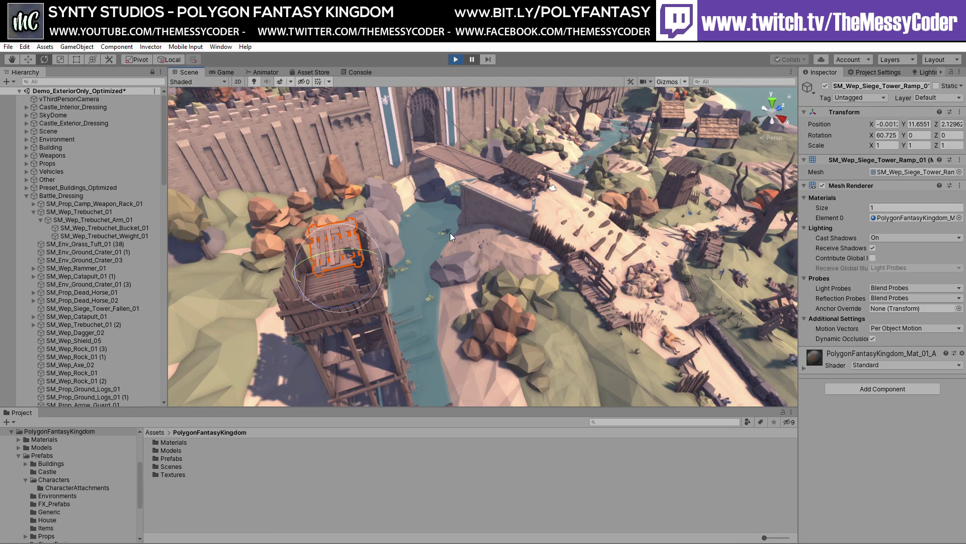
pyautogui.moveTo(450, 233); pyautogui.dragTo(468, 210, button='right')
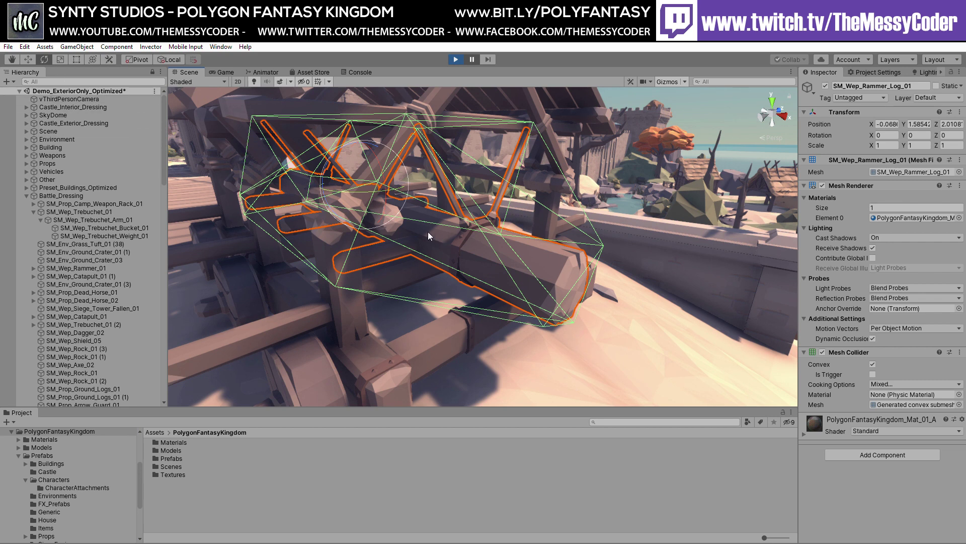
pyautogui.moveTo(381, 198); pyautogui.dragTo(385, 194)
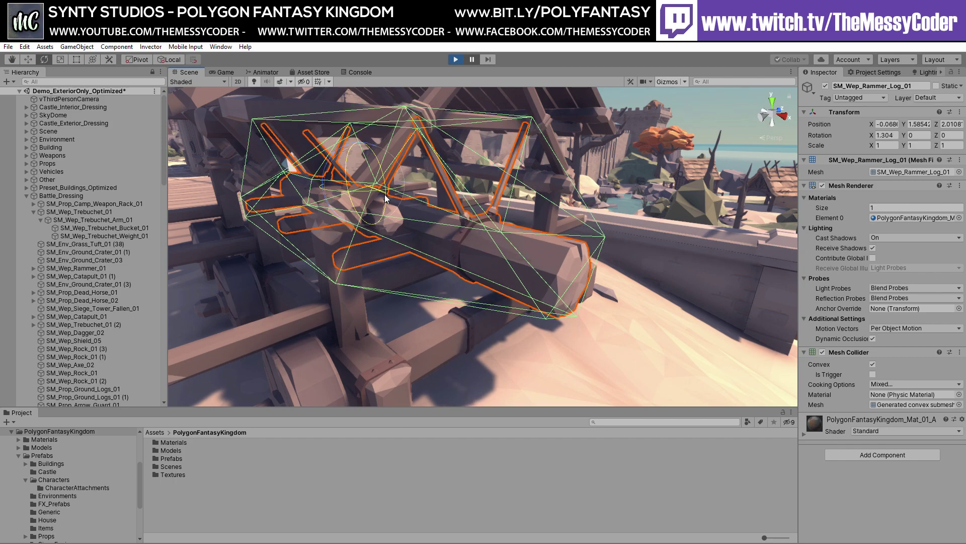
pyautogui.click(474, 59)
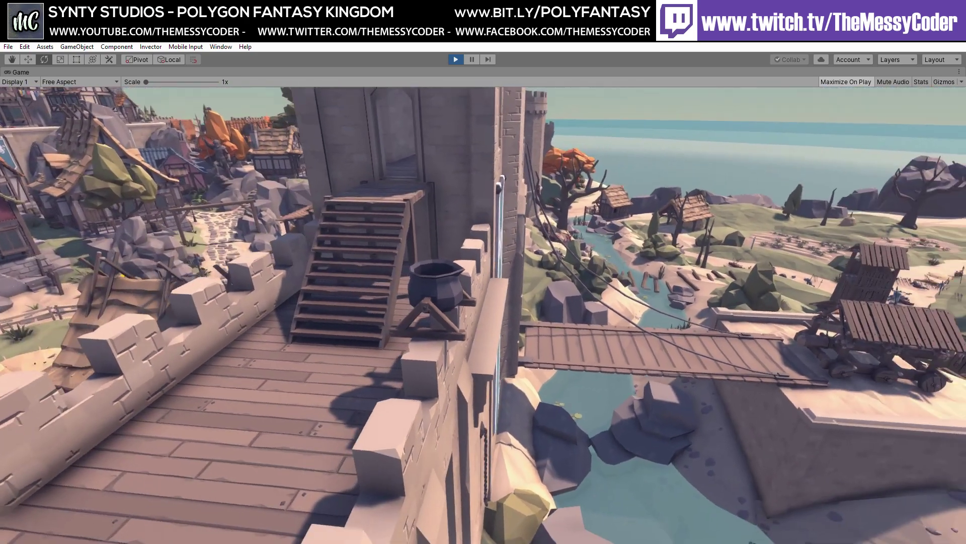
# - Locate the camera on the castle wall in the scene view and rotate the nearby cauldron to tip it over
pyautogui.hotkey('ctrl', 'shift', 'p')
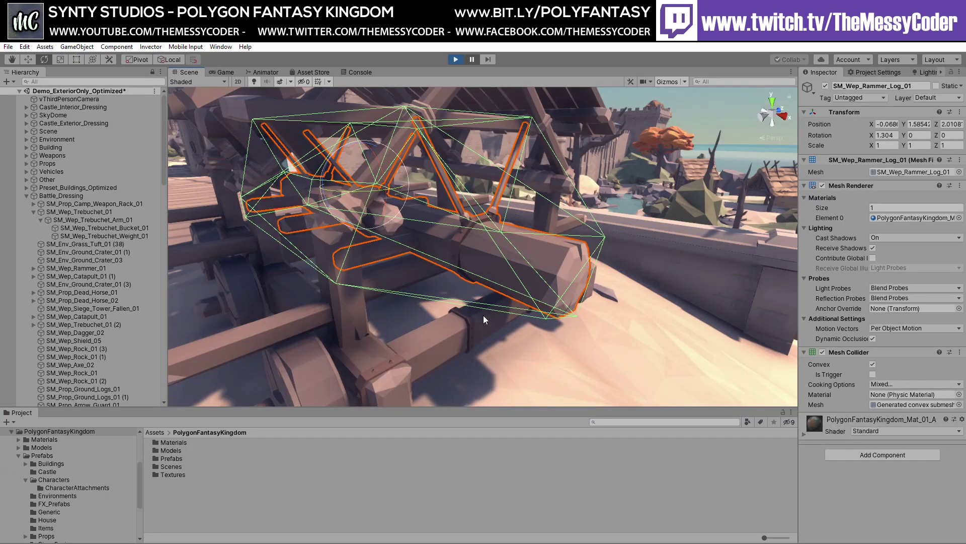
pyautogui.doubleClick(62, 101)
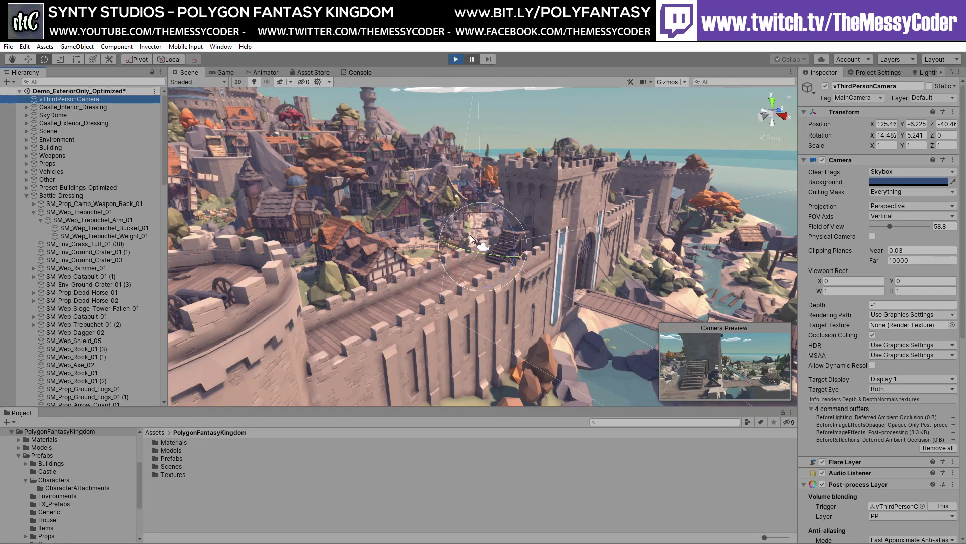
pyautogui.moveTo(472, 236); pyautogui.dragTo(407, 277, button='right')
pyautogui.press('w')
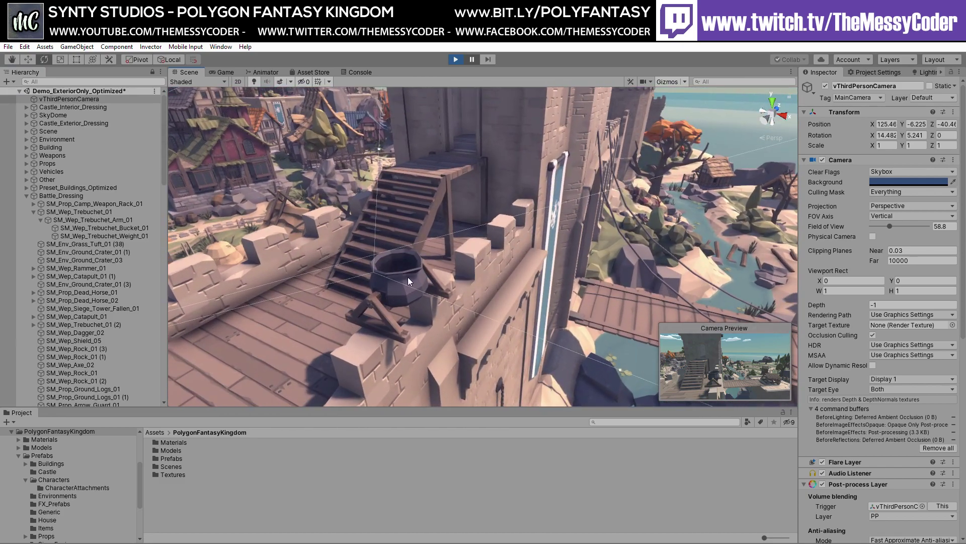
pyautogui.click(405, 277)
pyautogui.moveTo(463, 341); pyautogui.dragTo(464, 423)
# - Inspect the tipped cauldron from the scene and game views, and continue flying the camera through the level
pyautogui.moveTo(390, 222); pyautogui.dragTo(419, 292, button='right')
pyautogui.moveTo(526, 371); pyautogui.dragTo(484, 319, button='right')
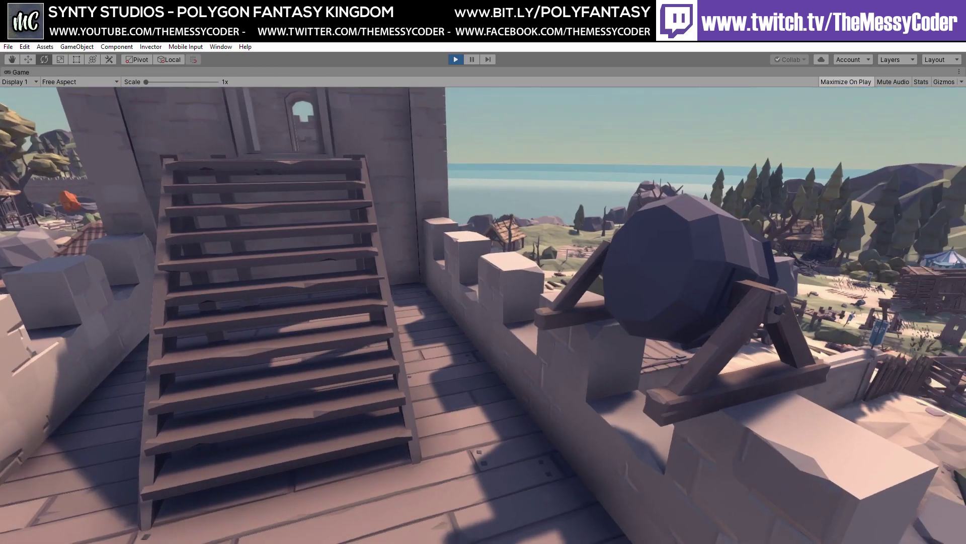
pyautogui.press('w')
pyautogui.press('w')
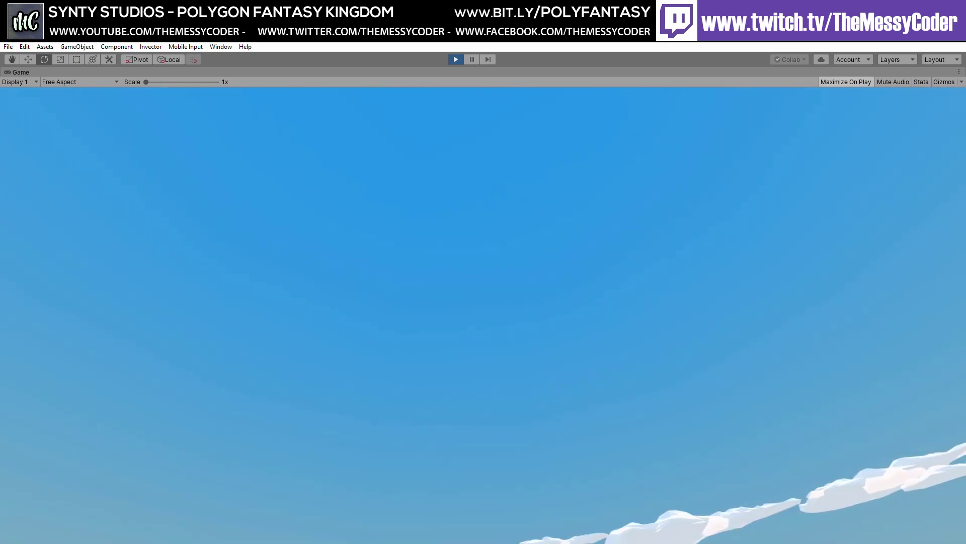
# - Fly the game camera along the castle battlements, examining the ballista, cannons, cauldron and the view over the wall
pyautogui.press('w')
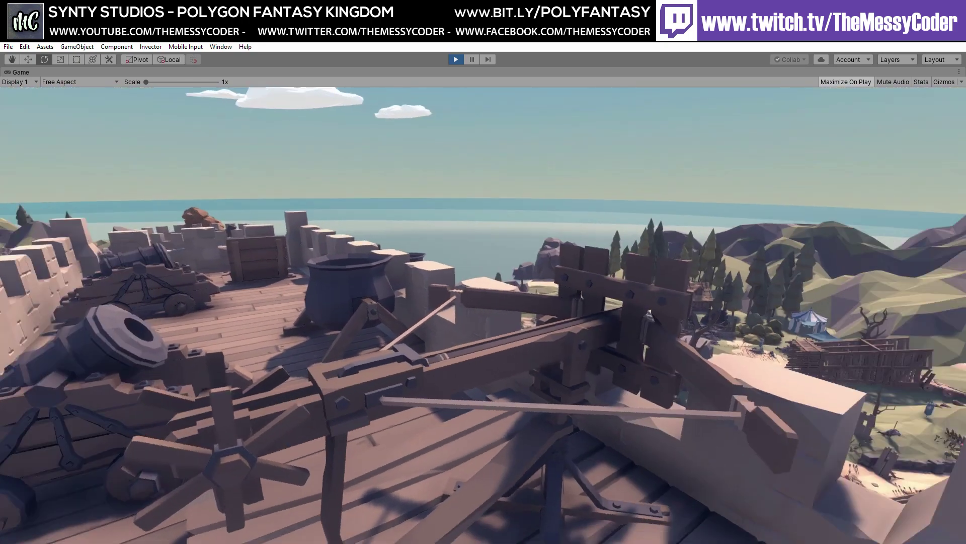
pyautogui.press('w')
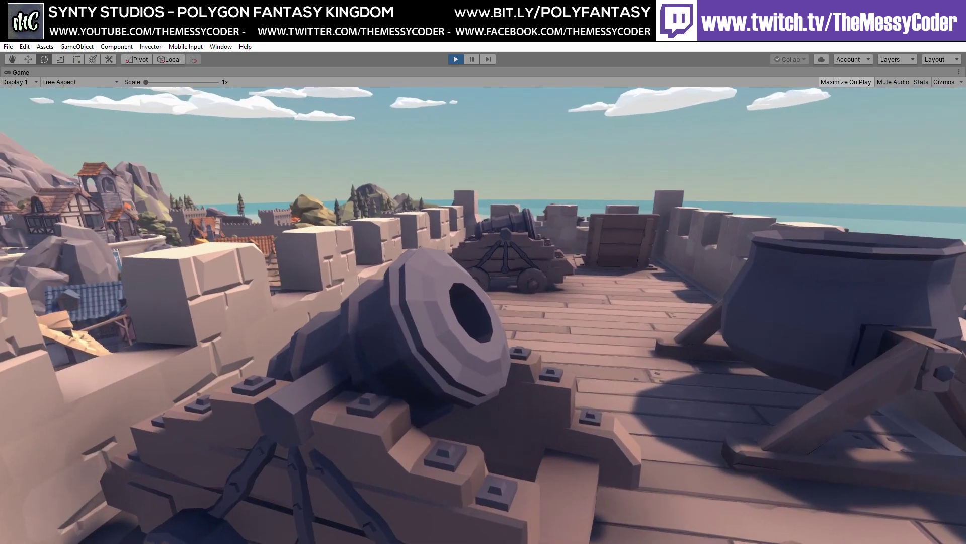
pyautogui.press('s')
pyautogui.press('w')
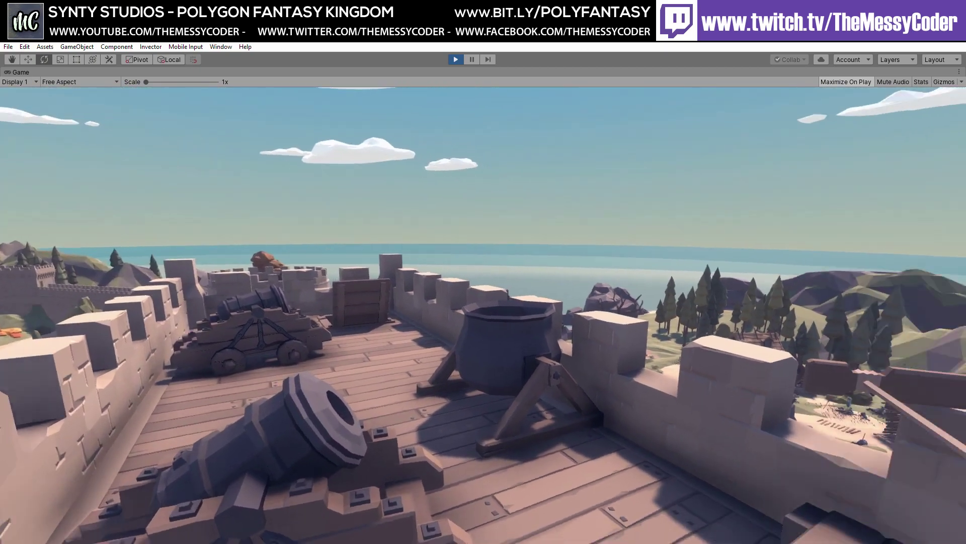
pyautogui.press('d')
pyautogui.press('w')
pyautogui.press('w')
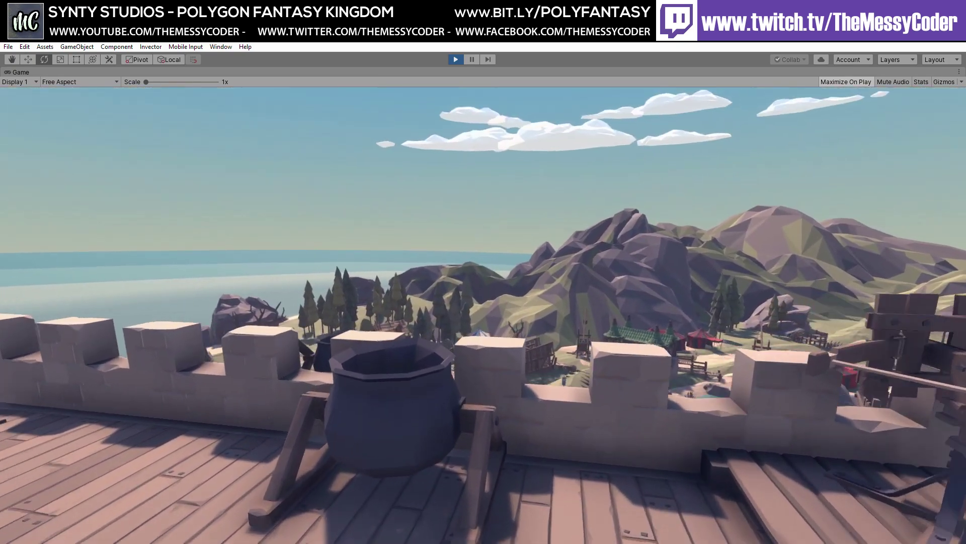
pyautogui.press('w')
pyautogui.press('a')
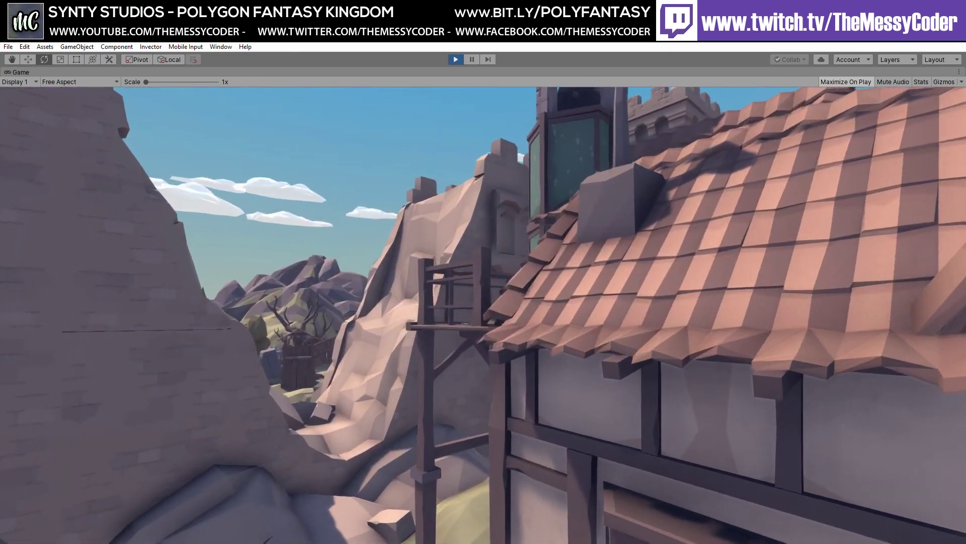
# - Locate the camera in the scene view and deactivate the rubble piece filling the breach in the destroyed castle wall
pyautogui.hotkey('ctrl', 'shift', 'p')
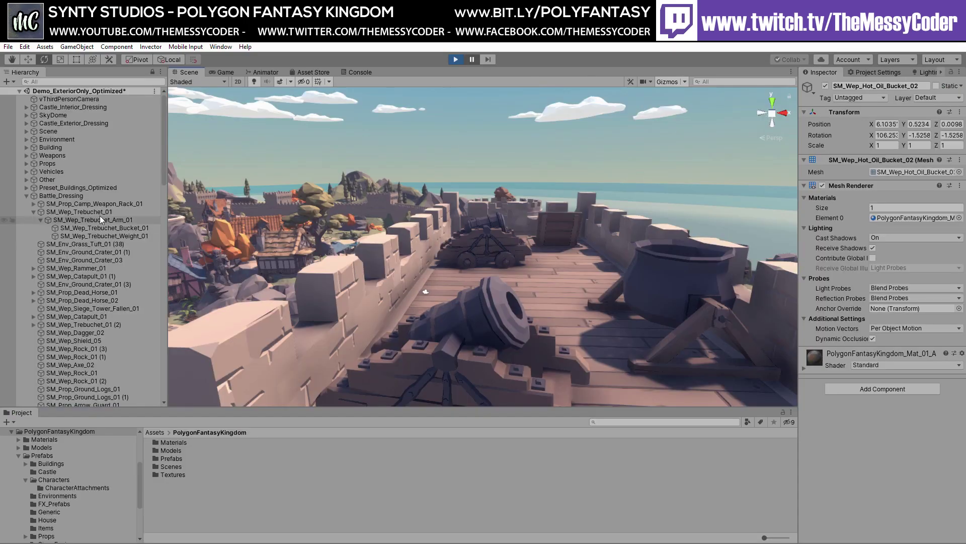
pyautogui.doubleClick(81, 99)
pyautogui.moveTo(481, 207); pyautogui.dragTo(629, 224, button='right')
pyautogui.click(354, 259)
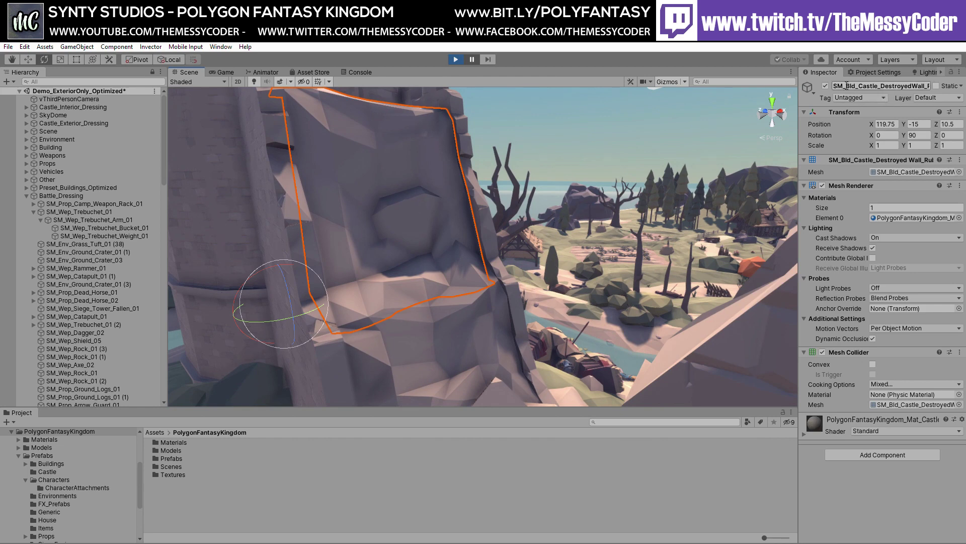
pyautogui.click(393, 242)
pyautogui.press('f')
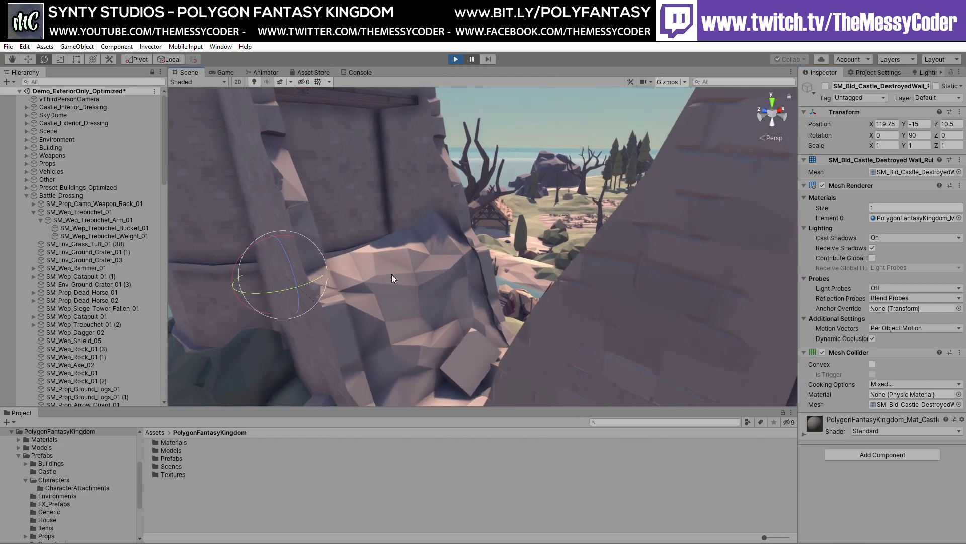
pyautogui.click(824, 86)
# - Deactivate the destroyed castle wall's top piece and the wall section just beneath it
pyautogui.moveTo(668, 146); pyautogui.dragTo(320, 264, button='right')
pyautogui.click(300, 264)
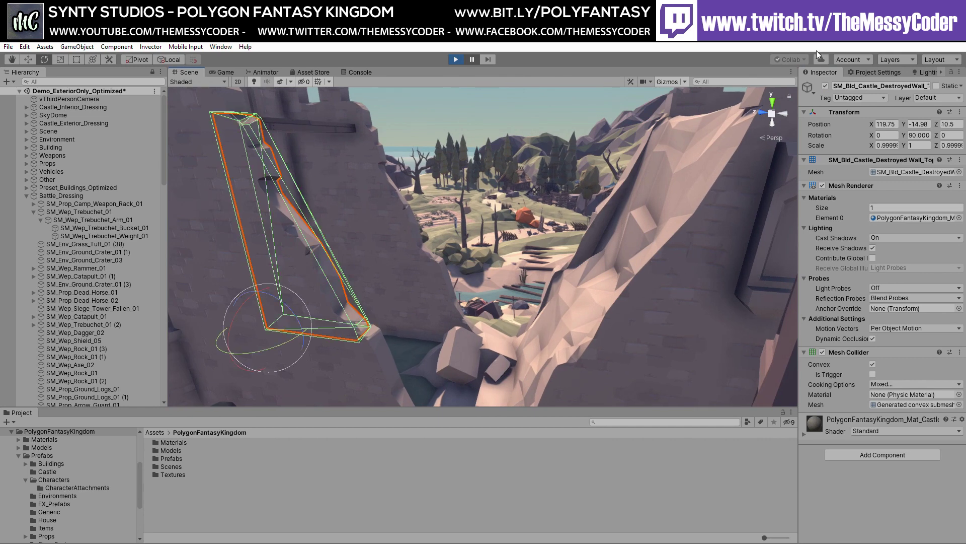
pyautogui.click(825, 86)
pyautogui.moveTo(412, 302); pyautogui.dragTo(366, 356, button='right')
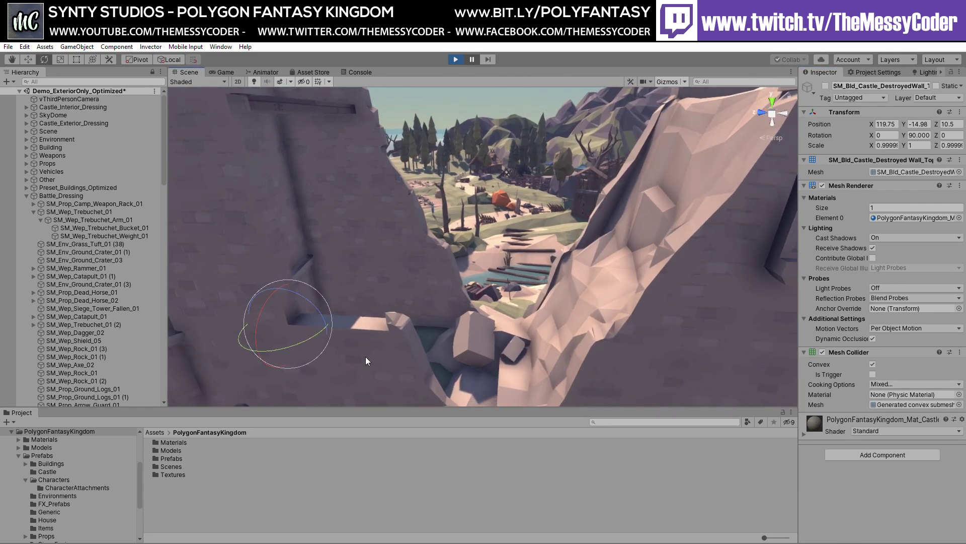
pyautogui.click(366, 358)
pyautogui.click(826, 86)
# - Check the adjoining wall cut and battlement pieces, and deactivate the destroyed wall's bottom piece
pyautogui.moveTo(748, 118); pyautogui.dragTo(552, 190, button='right')
pyautogui.click(504, 226)
pyautogui.moveTo(504, 226); pyautogui.dragTo(394, 205, button='right')
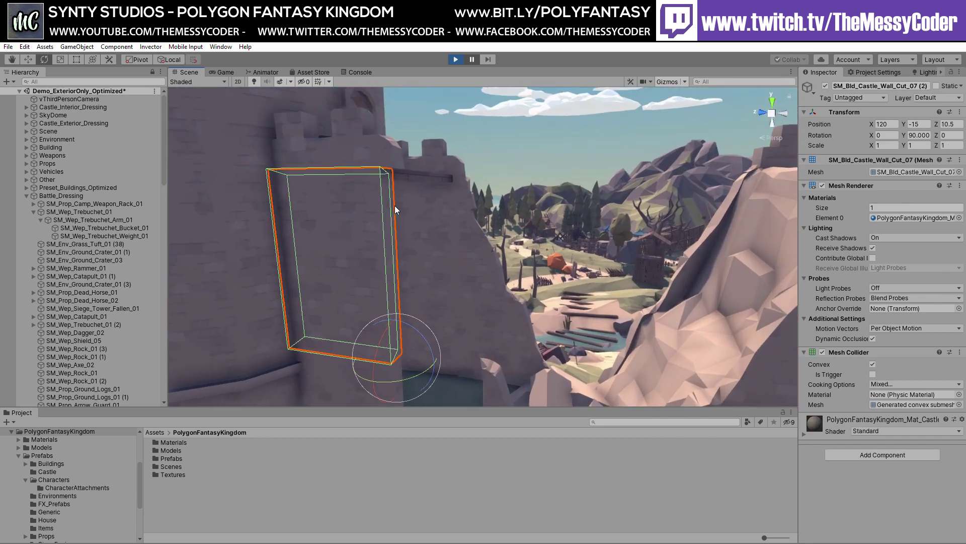
pyautogui.click(337, 149)
pyautogui.moveTo(336, 150); pyautogui.dragTo(371, 211, button='right')
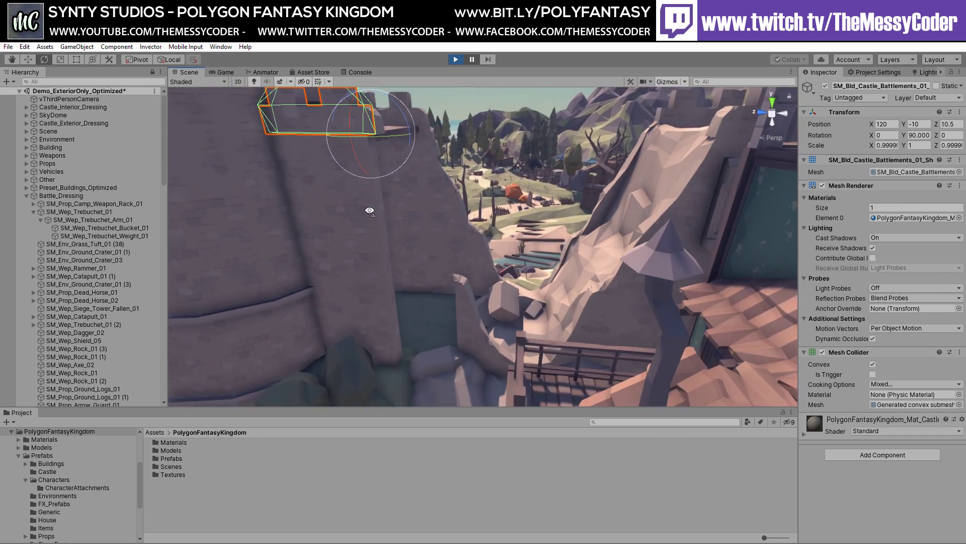
pyautogui.click(468, 305)
pyautogui.click(826, 86)
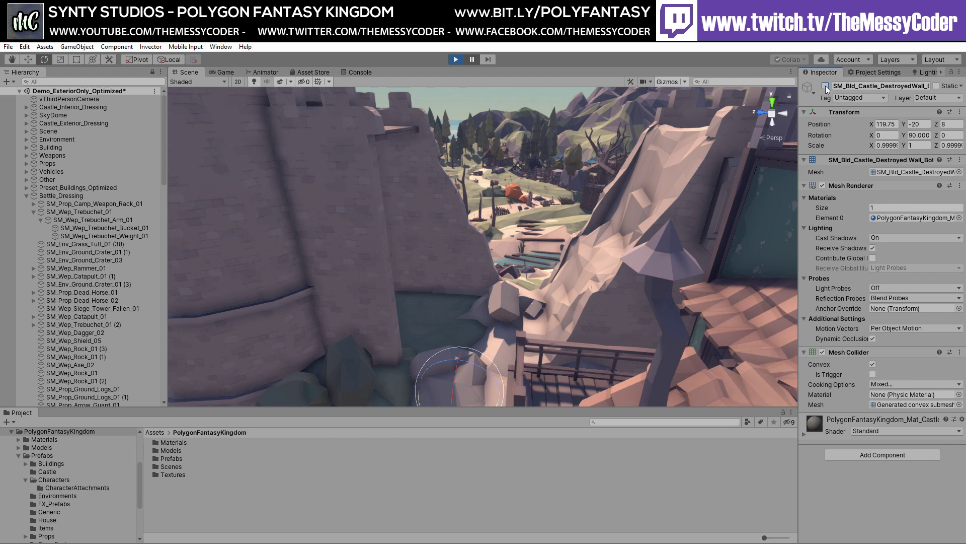
pyautogui.moveTo(520, 230); pyautogui.dragTo(460, 205, button='right')
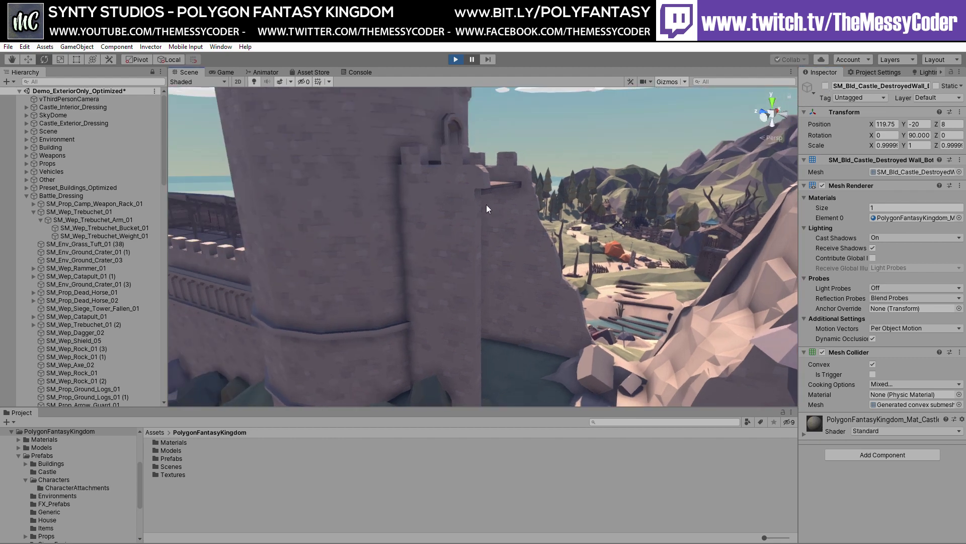
pyautogui.moveTo(388, 196); pyautogui.dragTo(457, 184, button='right')
pyautogui.moveTo(624, 295); pyautogui.dragTo(545, 270, button='right')
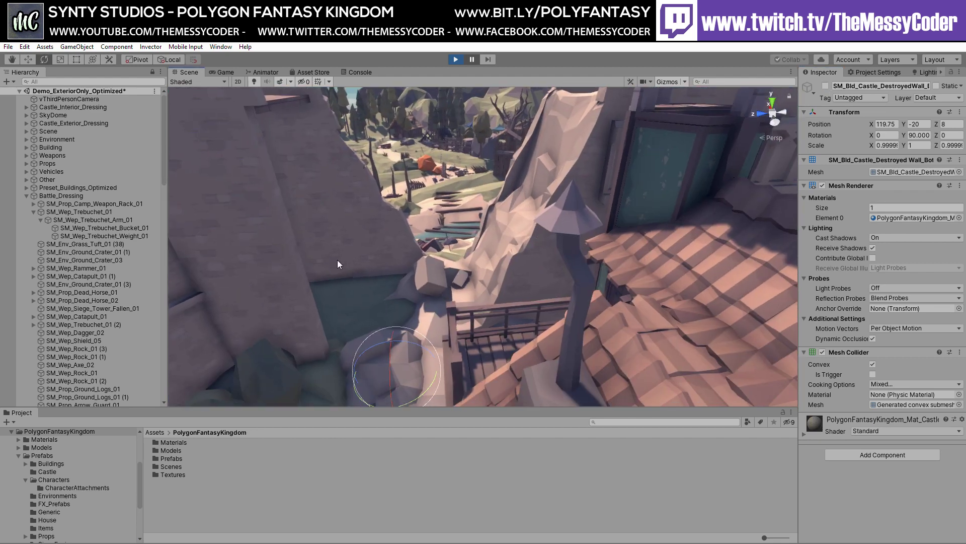
pyautogui.moveTo(338, 259); pyautogui.dragTo(533, 206, button='right')
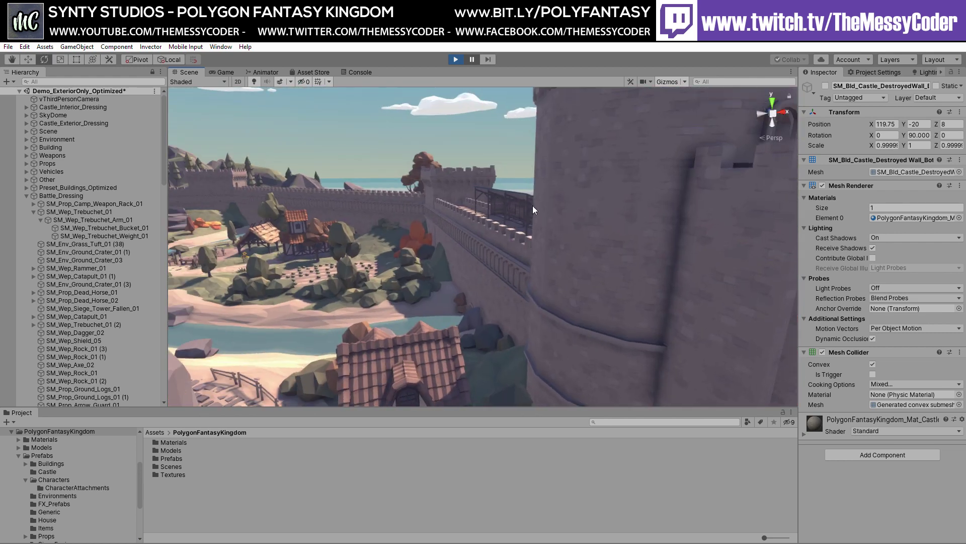
# - Examine the individual stone panels and modular wall sections of the intact castle wall, and survey the river valley inside it
pyautogui.click(487, 245)
pyautogui.moveTo(449, 261)
pyautogui.mouseDown(button='right')
pyautogui.moveTo(489, 226)
pyautogui.moveTo(466, 260)
pyautogui.mouseUp(button='right')
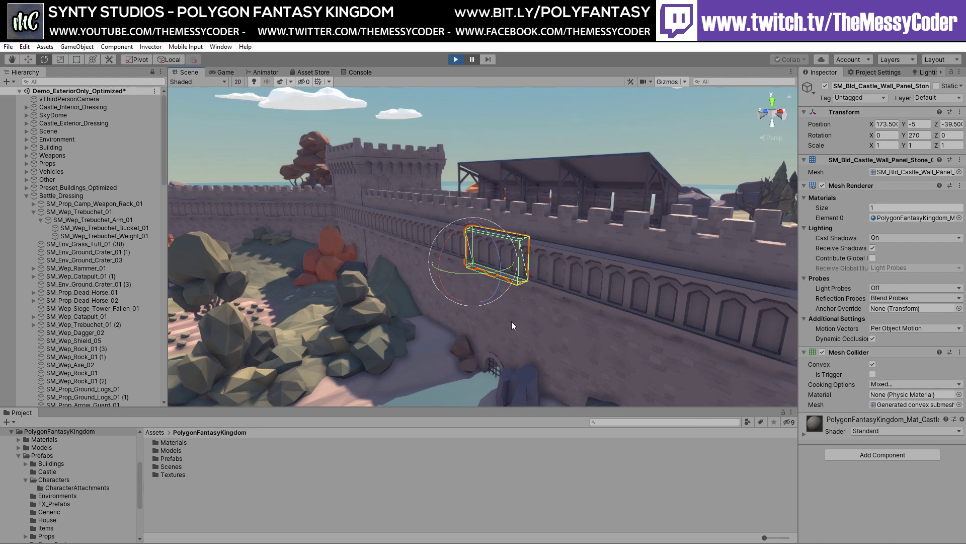
pyautogui.click(511, 321)
pyautogui.click(604, 329)
pyautogui.click(457, 301)
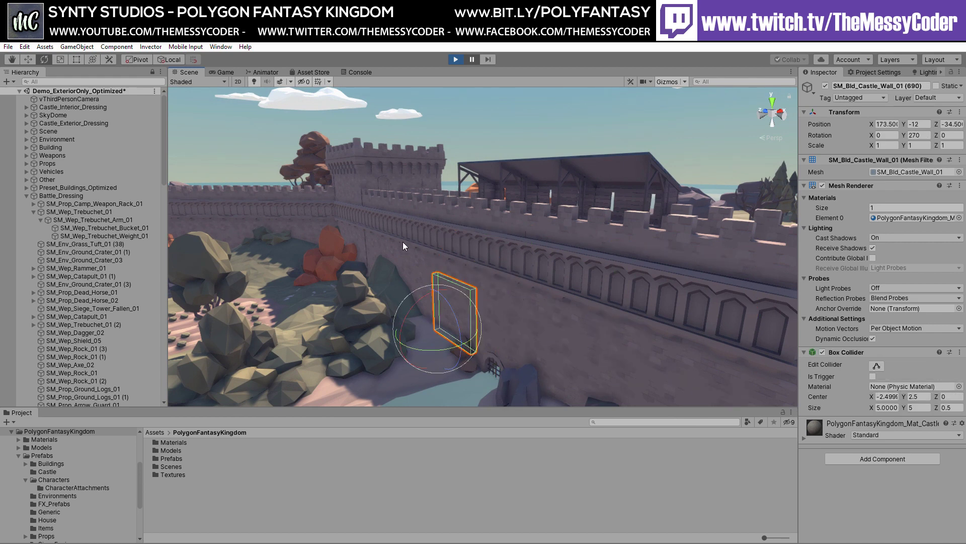
pyautogui.click(403, 242)
pyautogui.click(533, 314)
pyautogui.click(437, 305)
pyautogui.moveTo(692, 177); pyautogui.dragTo(327, 162, button='right')
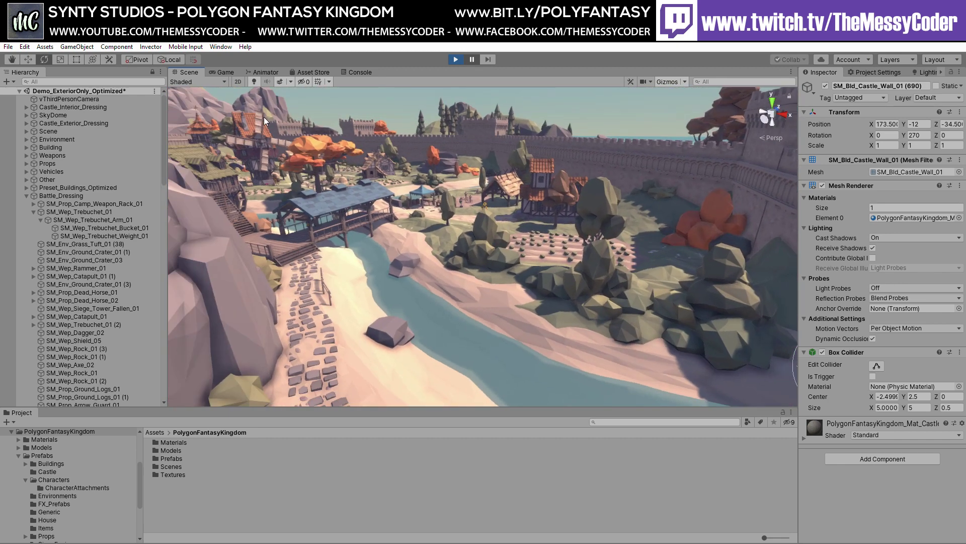
pyautogui.moveTo(264, 117); pyautogui.dragTo(342, 152, button='right')
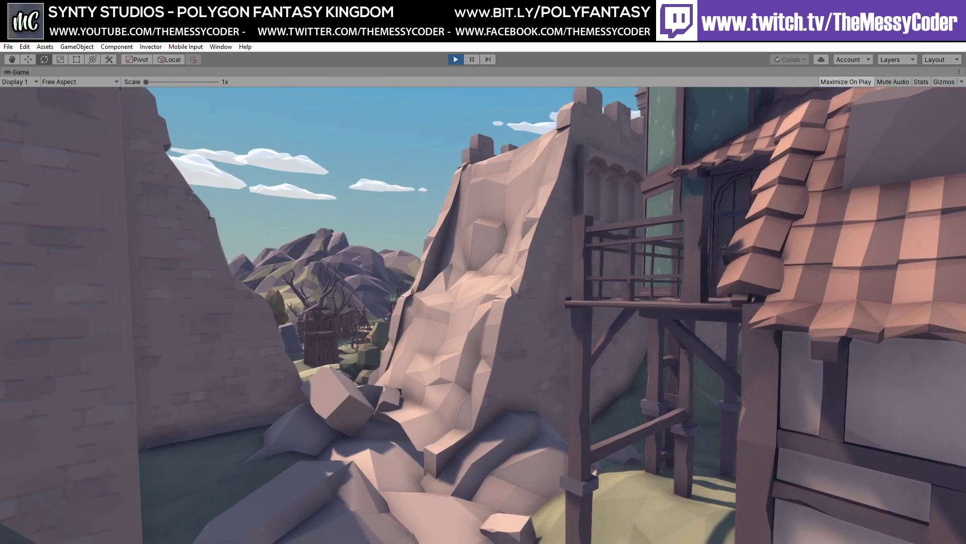
# - Inspect SM_Bld_Preset_House_10_Optimized and its bell tower from several angles in the scene view
pyautogui.hotkey('ctrl', 'shift', 'p')
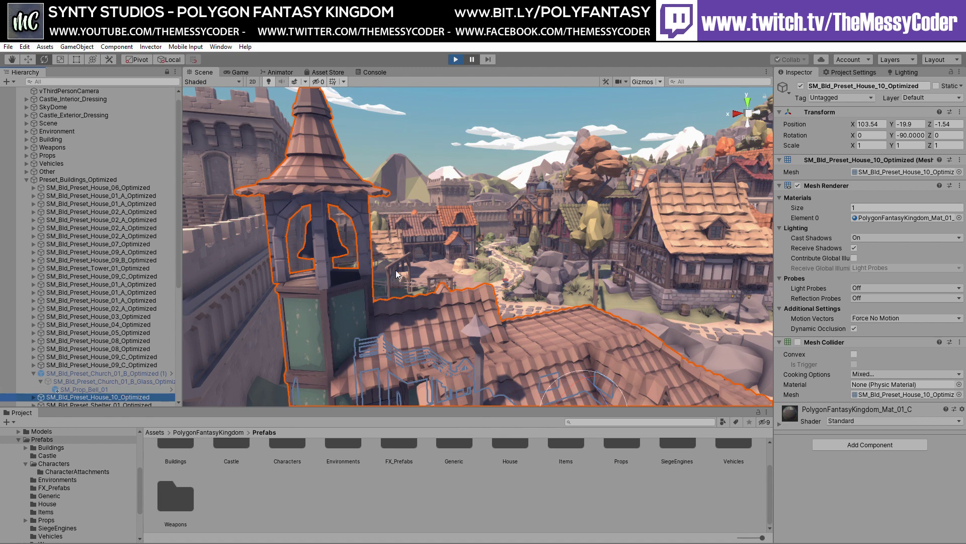
pyautogui.moveTo(454, 348); pyautogui.dragTo(445, 276, button='right')
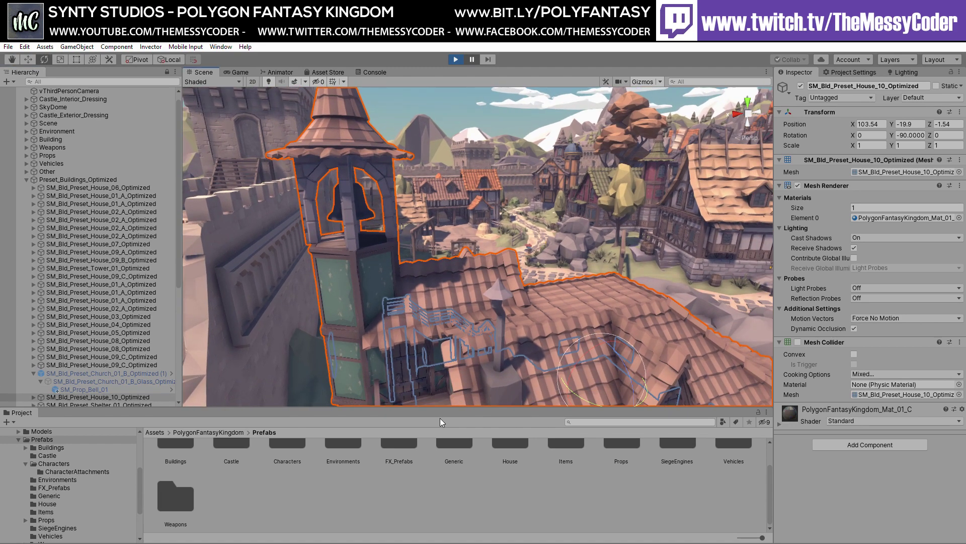
pyautogui.click(414, 506)
pyautogui.moveTo(387, 288); pyautogui.dragTo(438, 249, button='right')
pyautogui.click(454, 243)
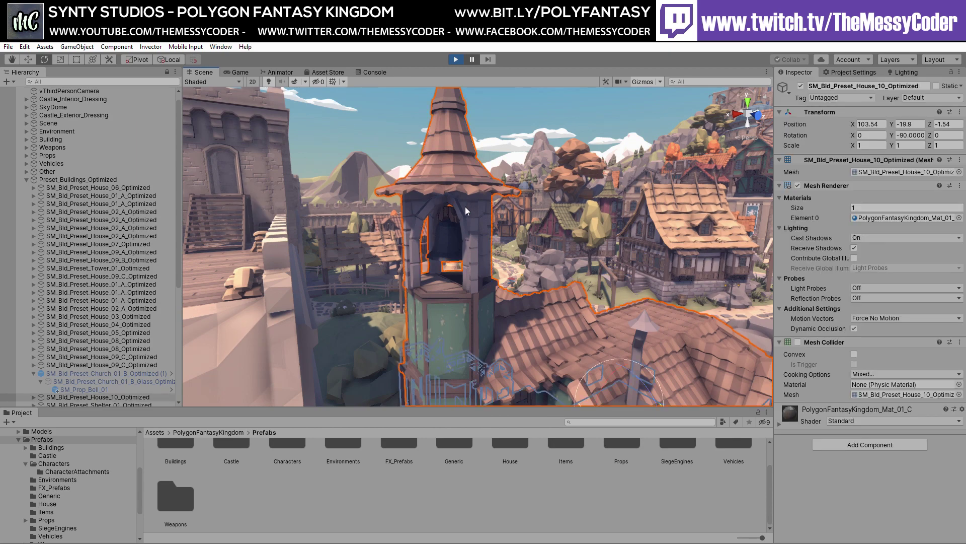
pyautogui.moveTo(465, 211); pyautogui.dragTo(529, 233, button='right')
pyautogui.moveTo(480, 252); pyautogui.dragTo(367, 241, button='right')
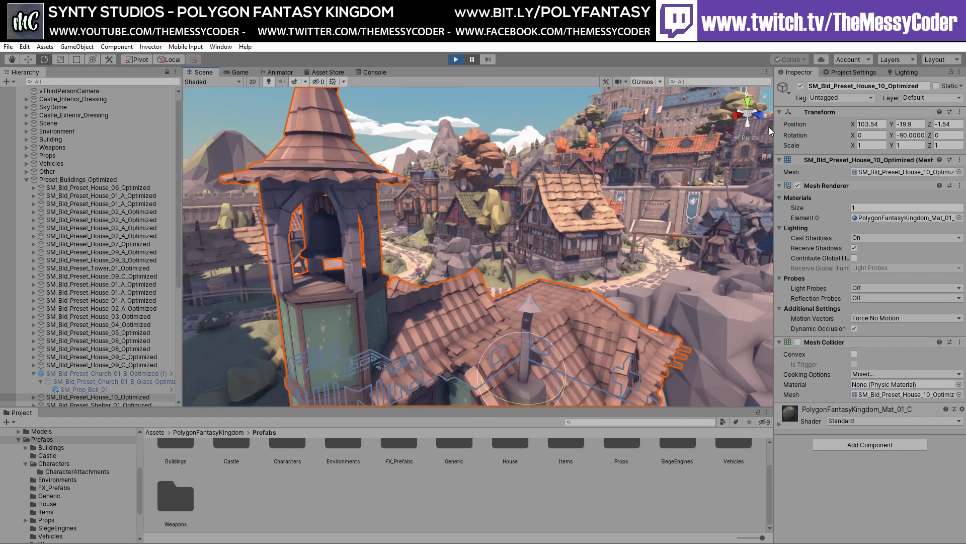
# - Deactivate SM_Bld_Preset_House_10_Optimized, activate SM_Bld_Preset_Church_01_B_Optimized (1) in its place, and clear the selection
pyautogui.click(801, 86)
pyautogui.click(121, 375)
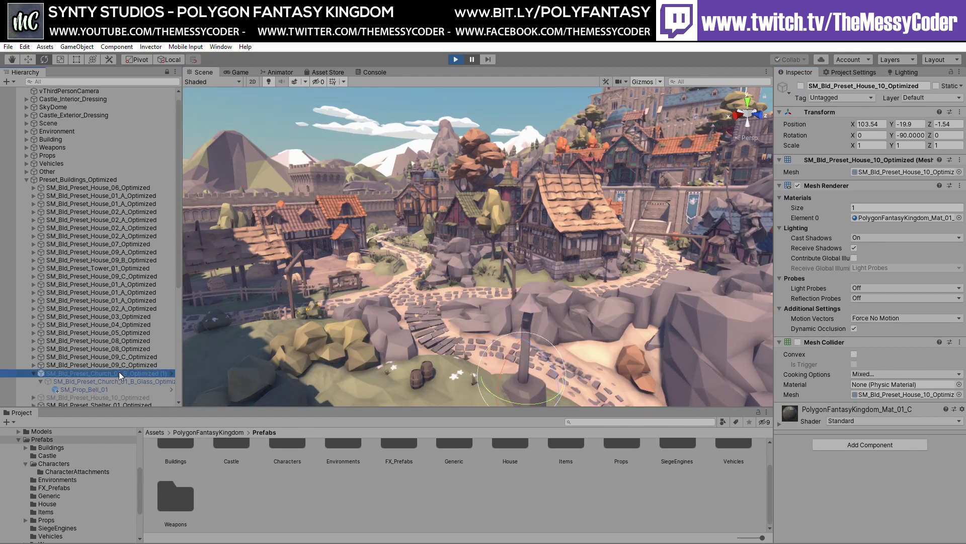
pyautogui.click(801, 86)
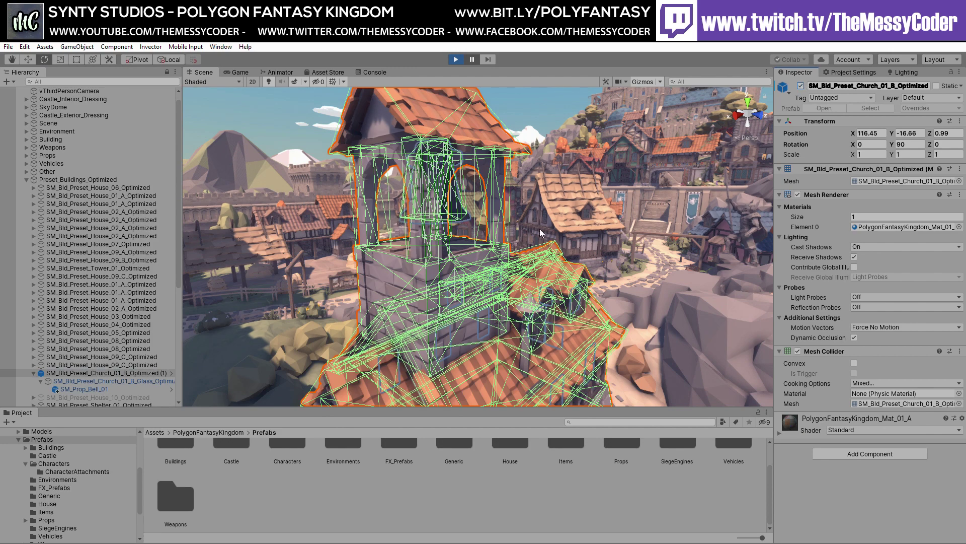
pyautogui.moveTo(541, 232); pyautogui.dragTo(378, 238, button='right')
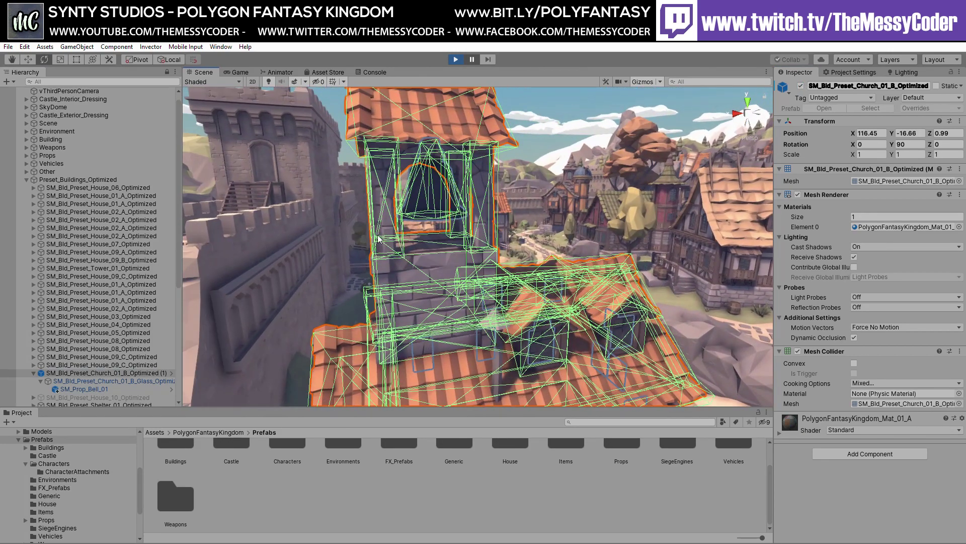
pyautogui.click(427, 498)
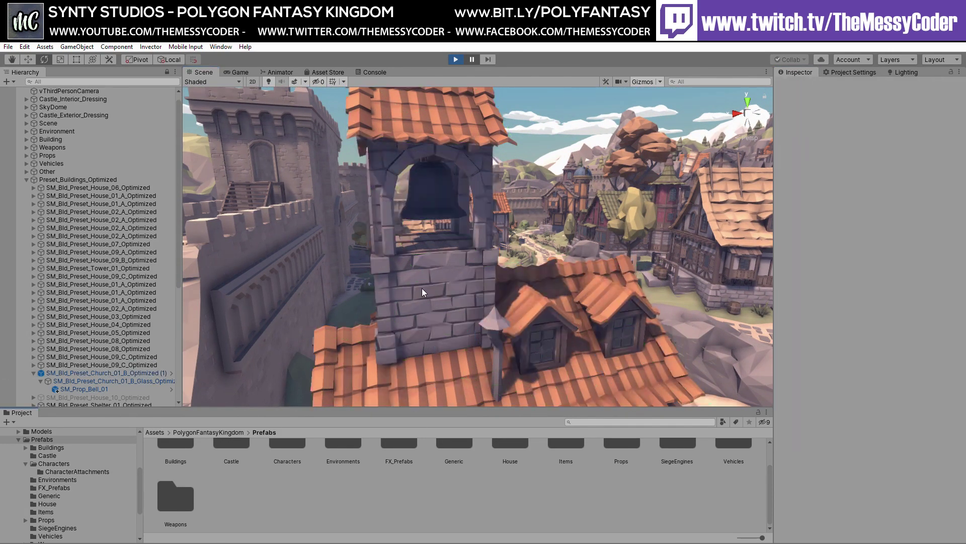
# - Swing the church bell by rotating SM_Prop_Bell_01 to about 23.9° on X
pyautogui.click(433, 204)
pyautogui.moveTo(432, 204); pyautogui.dragTo(613, 202, button='right')
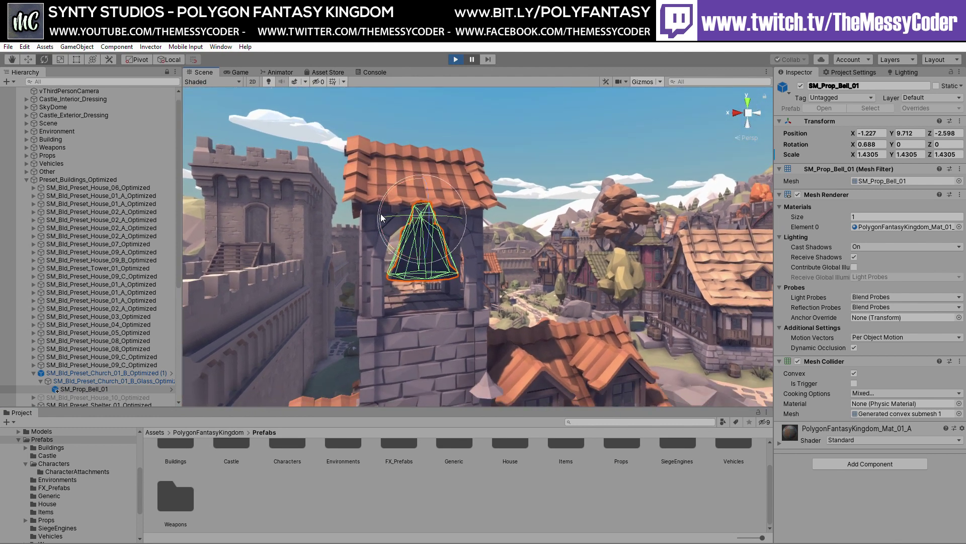
pyautogui.moveTo(381, 218); pyautogui.dragTo(336, 332)
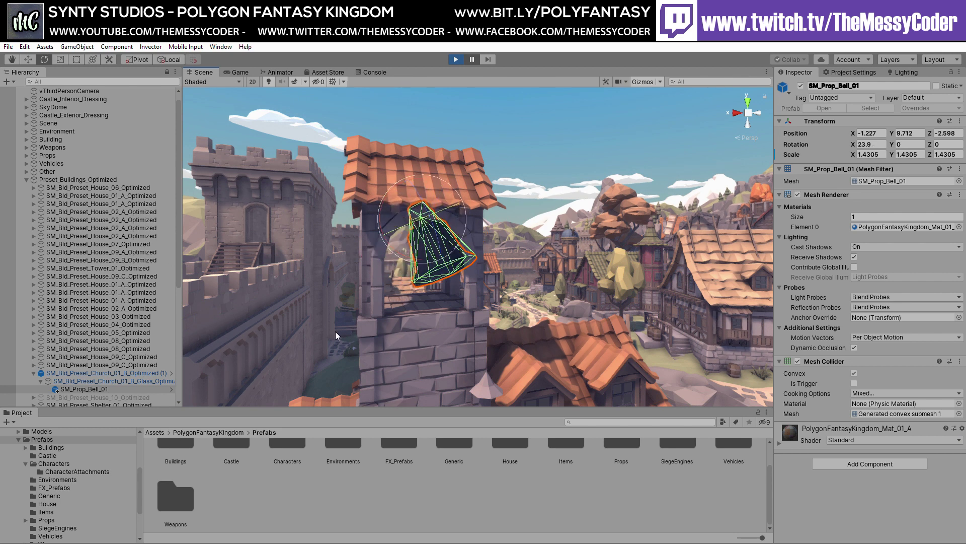
pyautogui.click(366, 501)
# - Fly the scene view around the church tower and examine the surrounding town and the castle on the hill
pyautogui.moveTo(355, 194); pyautogui.dragTo(414, 227, button='right')
pyautogui.press('a')
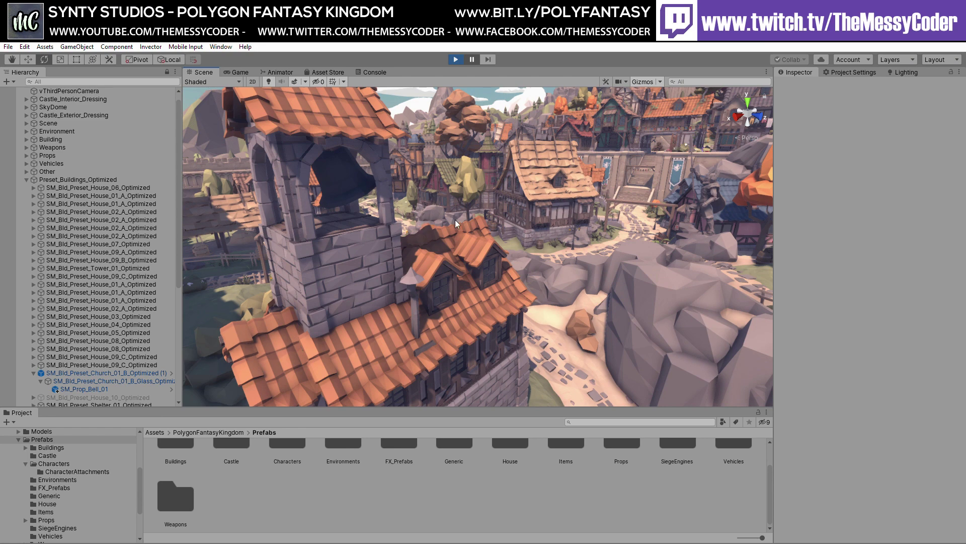
pyautogui.moveTo(455, 219); pyautogui.dragTo(585, 189, button='right')
pyautogui.press('s')
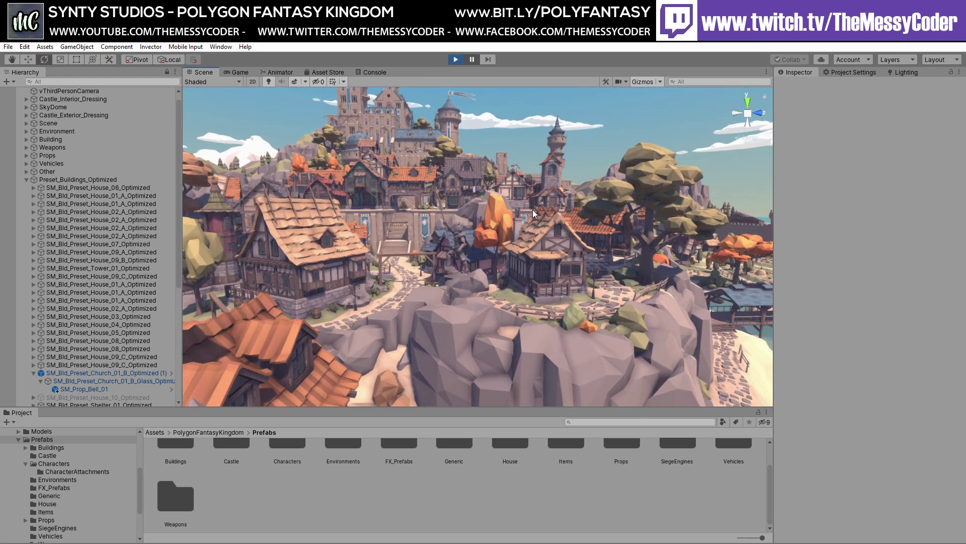
pyautogui.moveTo(520, 216); pyautogui.dragTo(541, 197, button='right')
pyautogui.press('w')
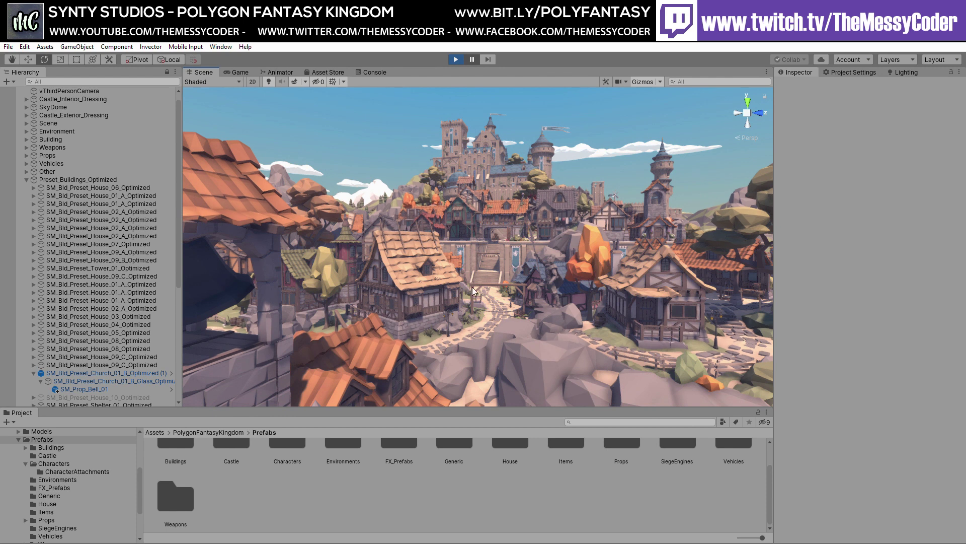
pyautogui.moveTo(472, 287); pyautogui.dragTo(519, 292, button='right')
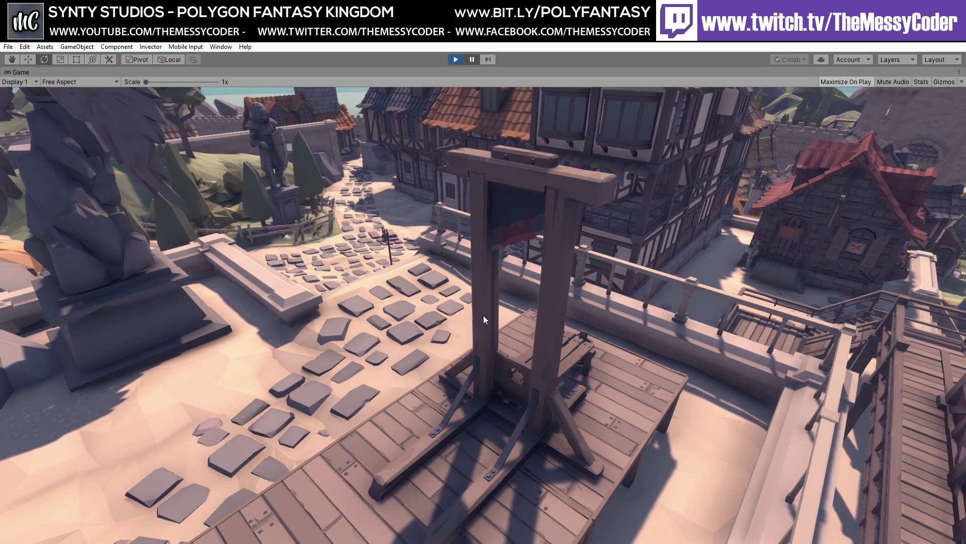
# - Locate the game camera in the scene view, then select and frame the SM_Prop_Guillotine_Blade_01 on the guillotine beside it
pyautogui.hotkey('ctrl', '1')
pyautogui.doubleClick(111, 103)
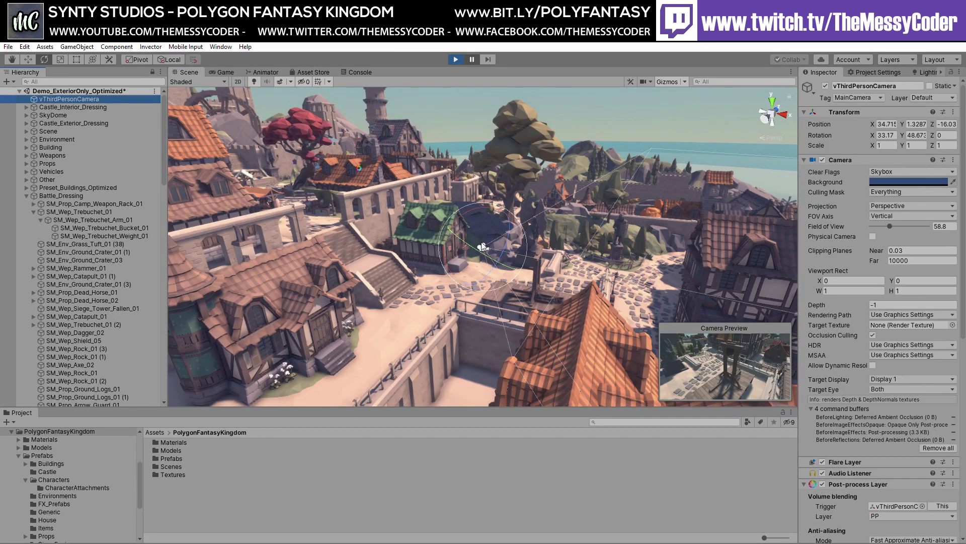
pyautogui.moveTo(447, 254); pyautogui.dragTo(595, 239, button='right')
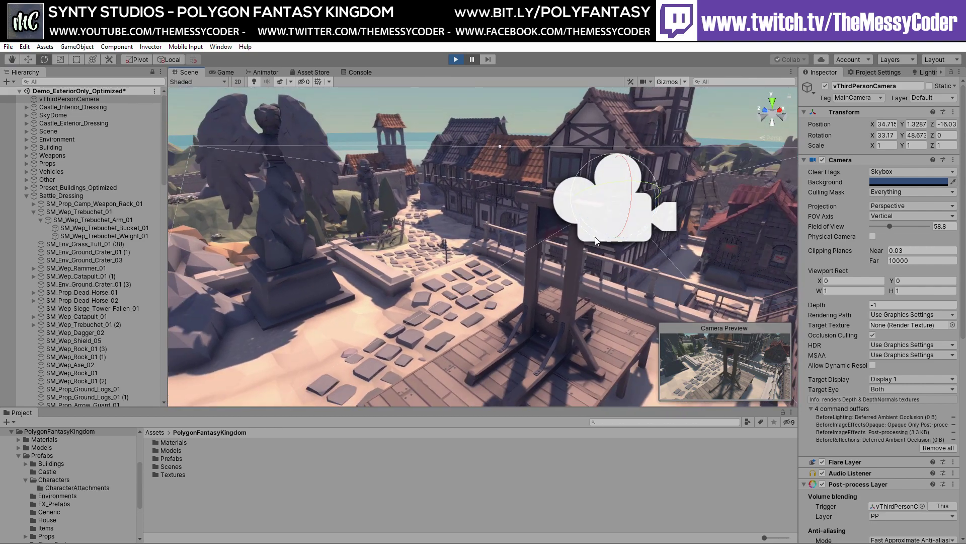
pyautogui.click(548, 221)
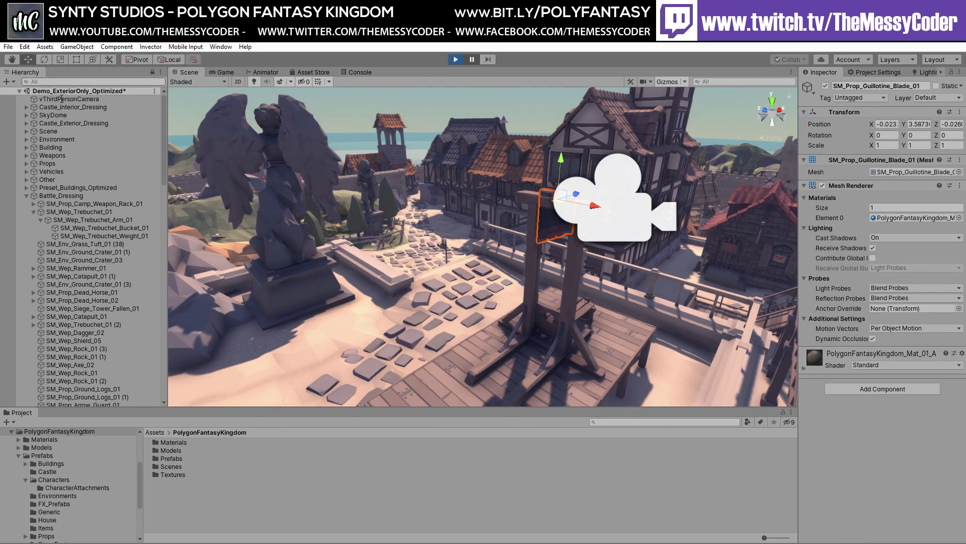
pyautogui.press('f')
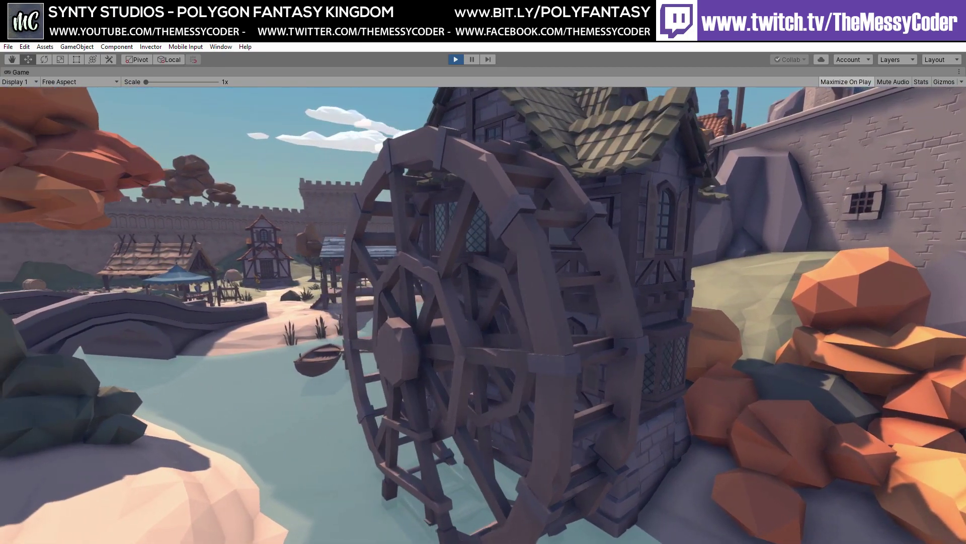
# - Stop play mode and open the Demo_Layout_Houses_With_Interiors scene from the PolygonFantasyKingdom Scenes folder, discarding changes to the current scene
pyautogui.press('Escape')
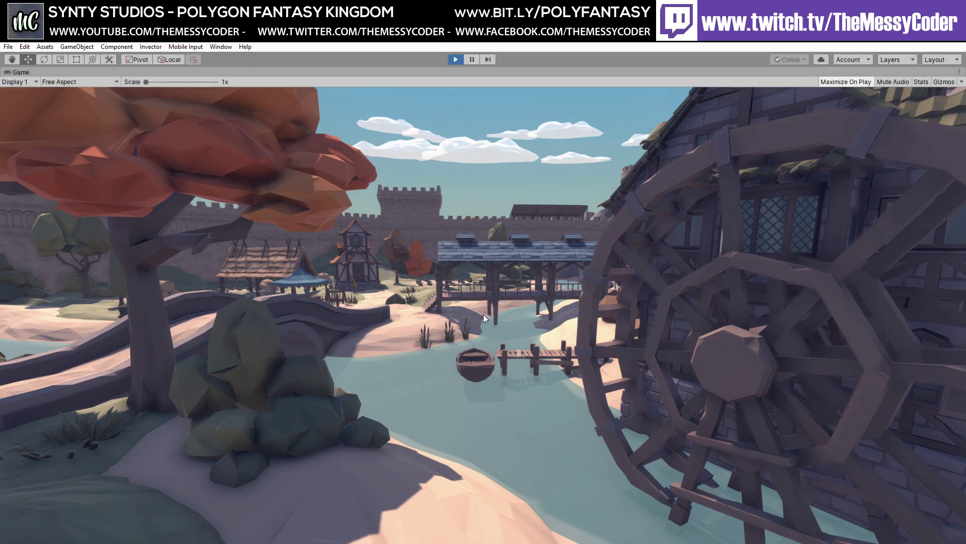
pyautogui.hotkey('ctrl', 'p')
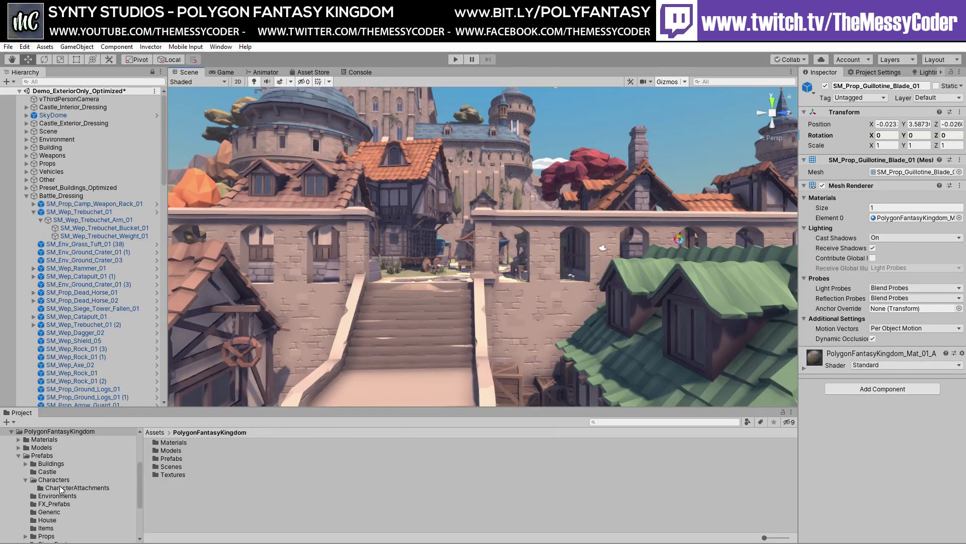
pyautogui.scroll(-3, 60, 485)
pyautogui.scroll(-3, 46, 511)
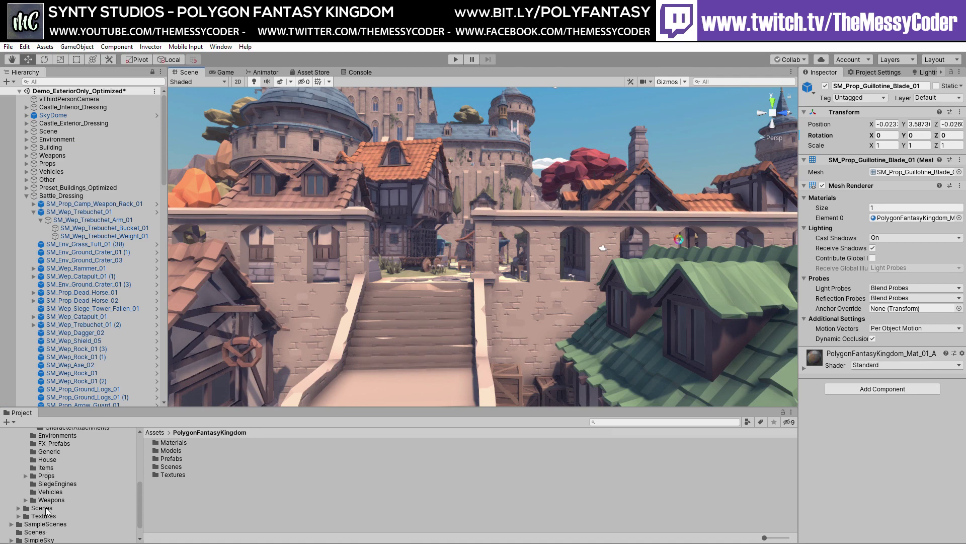
pyautogui.click(45, 509)
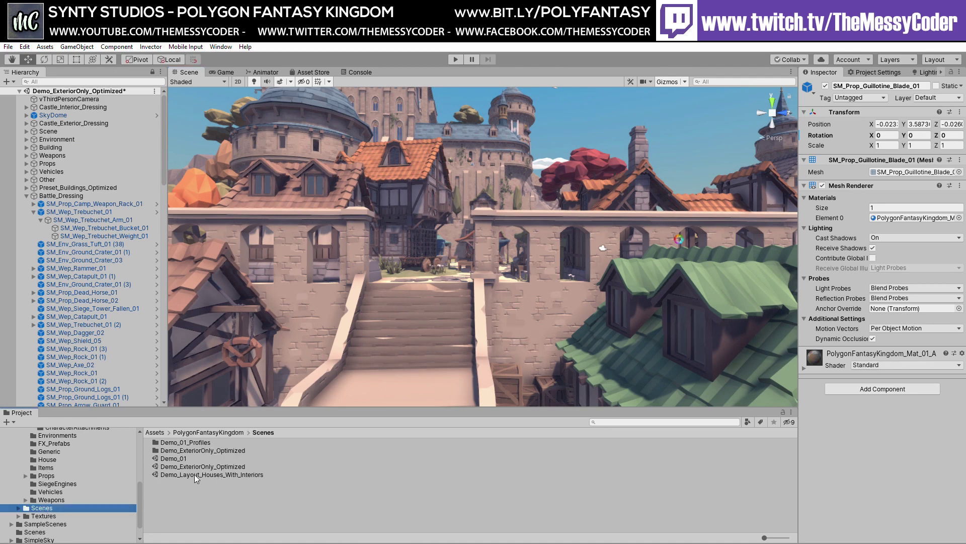
pyautogui.doubleClick(215, 474)
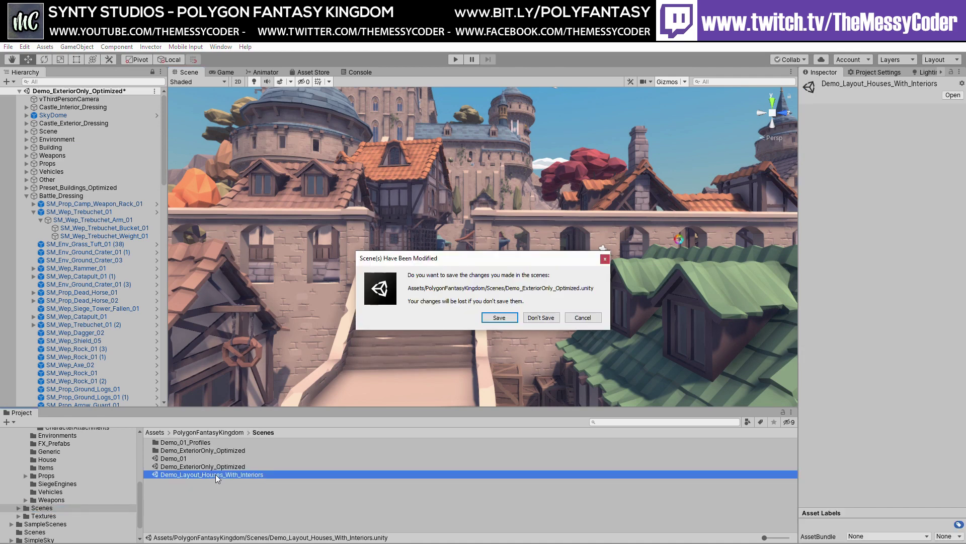
pyautogui.click(548, 318)
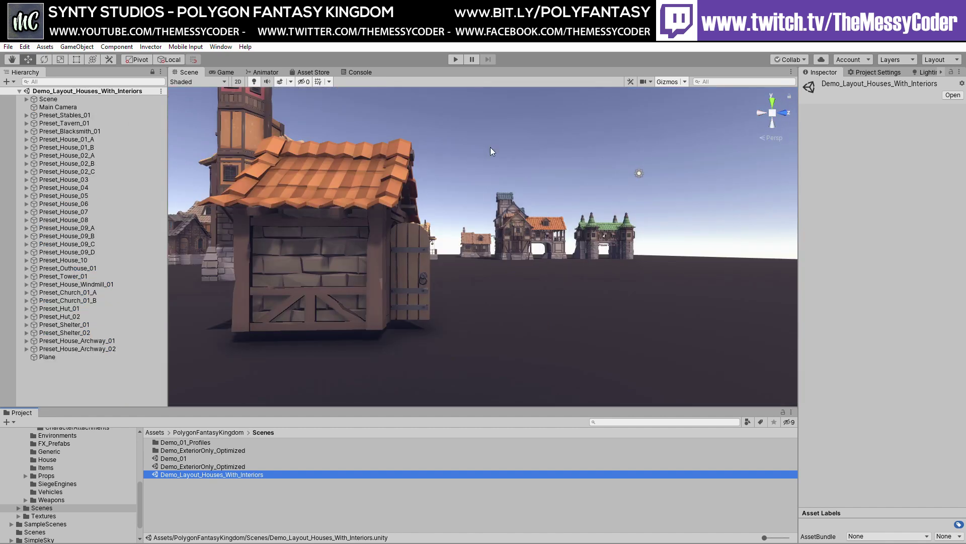
# - Test the scene briefly in play mode, then add the Extended Flycam script to the Main Camera
pyautogui.click(455, 60)
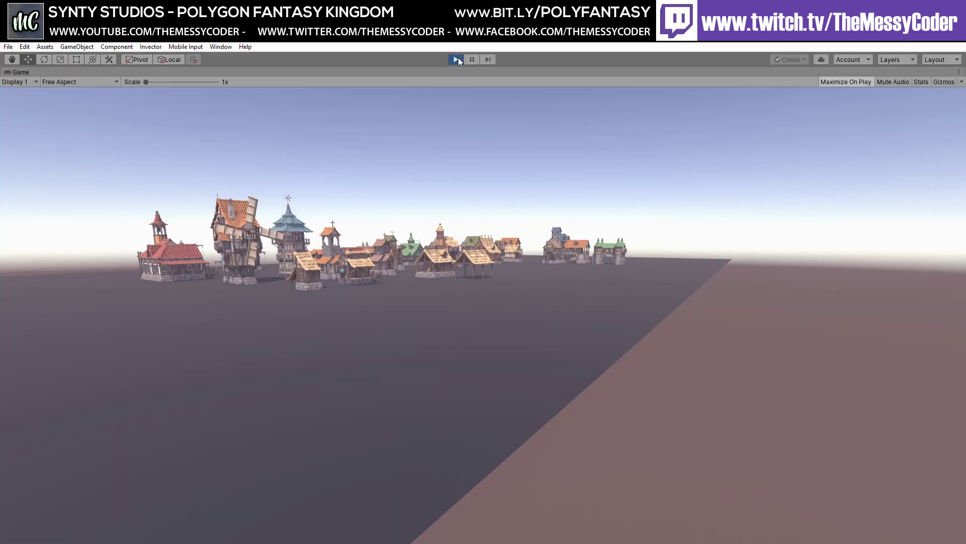
pyautogui.click(457, 59)
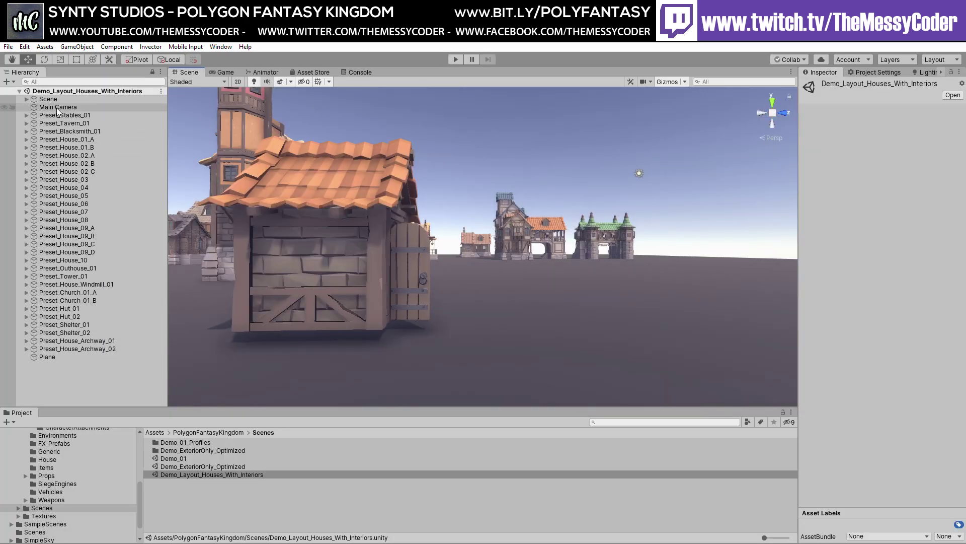
pyautogui.click(57, 107)
pyautogui.scroll(-10, 882, 476)
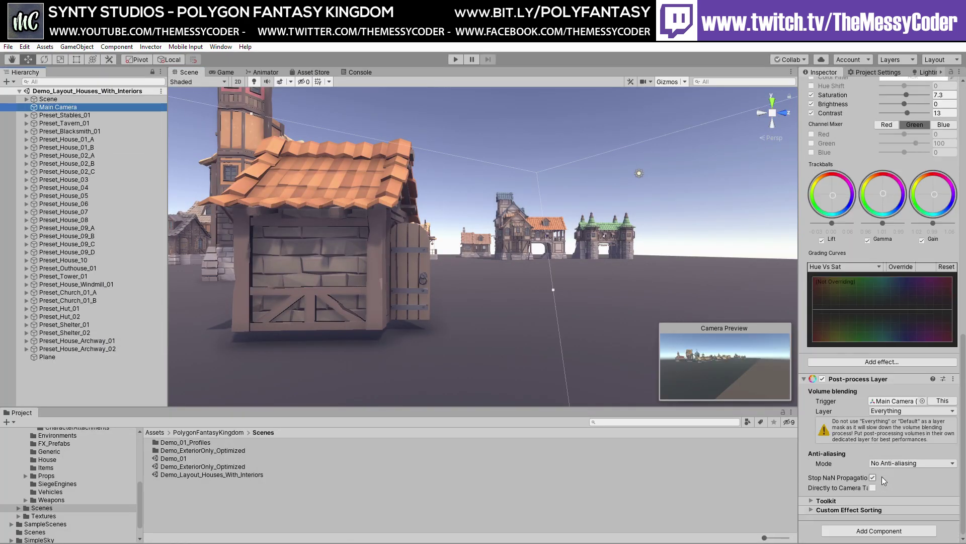
pyautogui.click(864, 534)
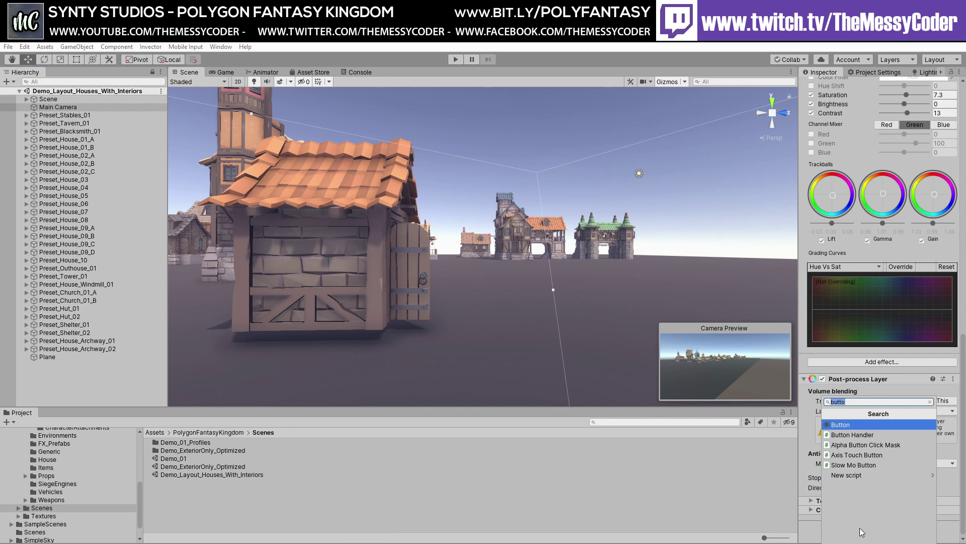
pyautogui.write('ext')
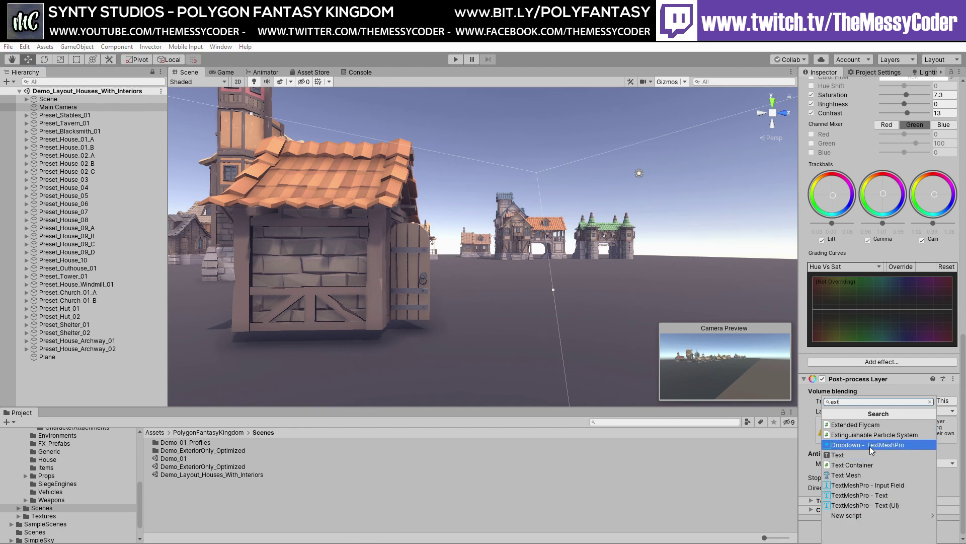
pyautogui.click(873, 427)
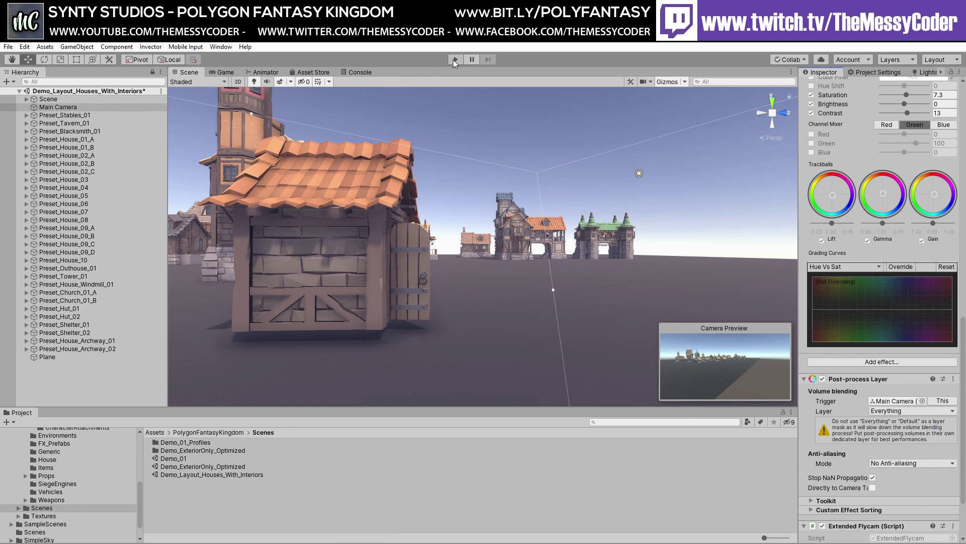
# - Run the scene and fly through the preset buildings, examining the hut and windmill entrances and interiors, then stop play mode
pyautogui.click(454, 60)
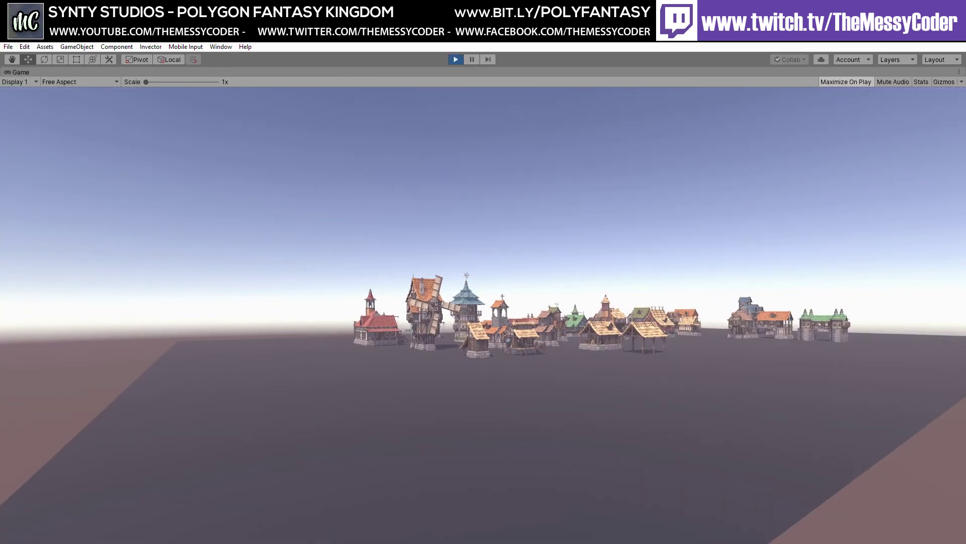
pyautogui.press('w')
pyautogui.press('w')
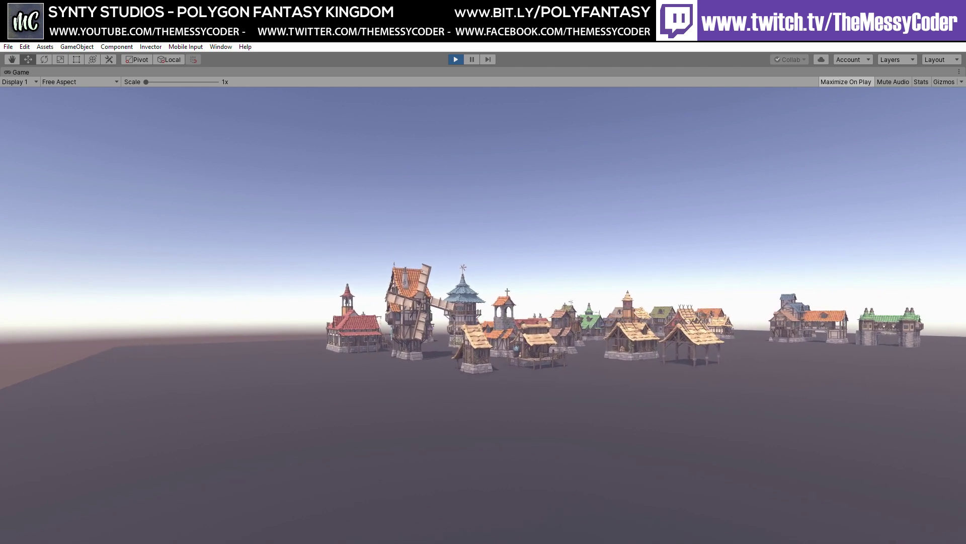
pyautogui.press('w')
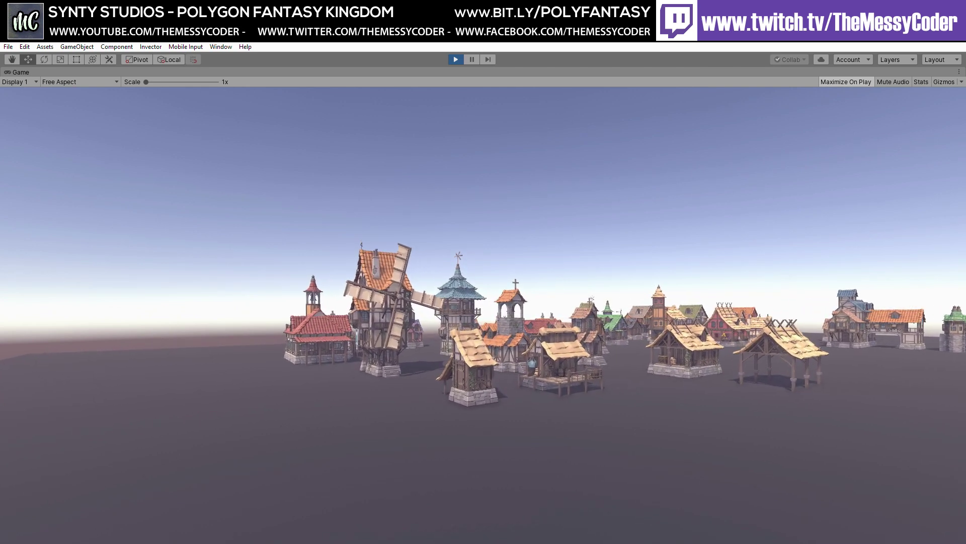
pyautogui.press('w')
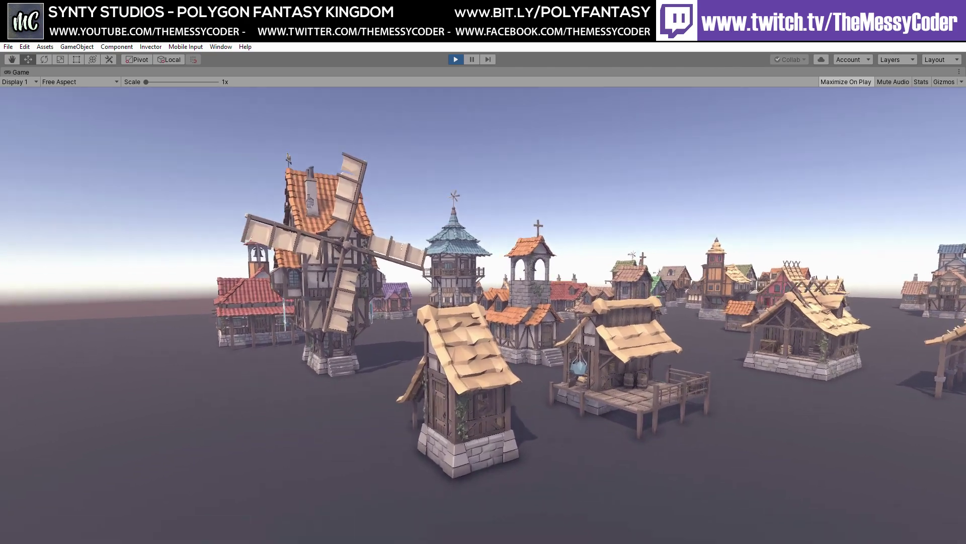
pyautogui.press('w')
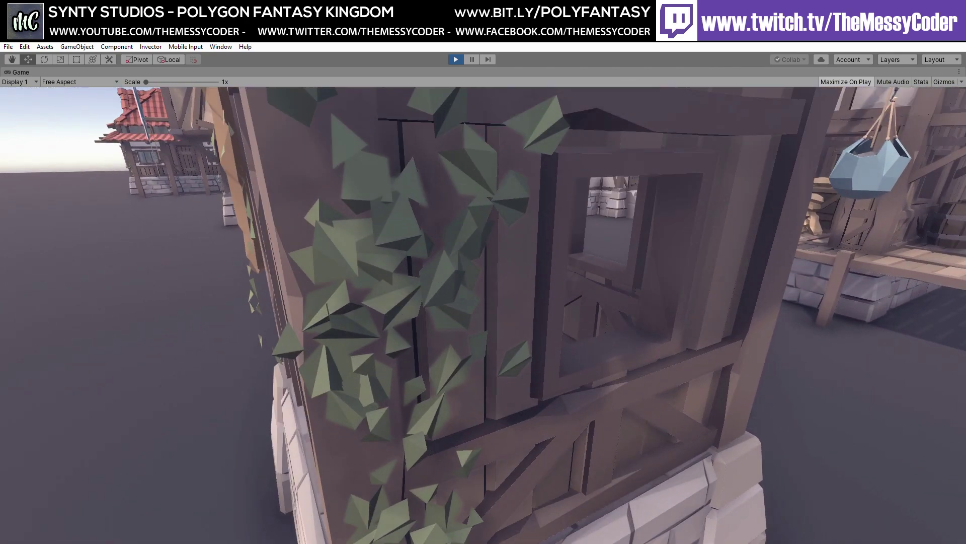
pyautogui.press('w')
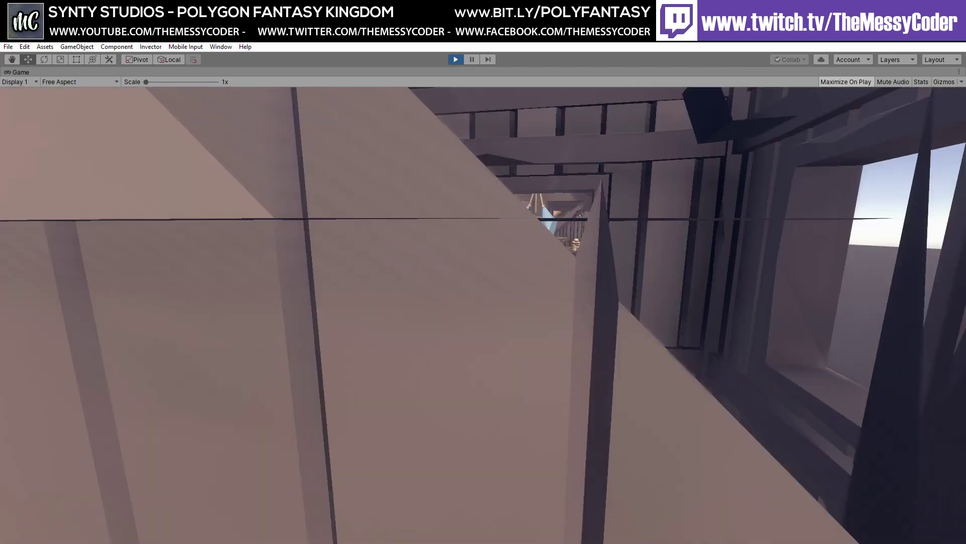
pyautogui.press('w')
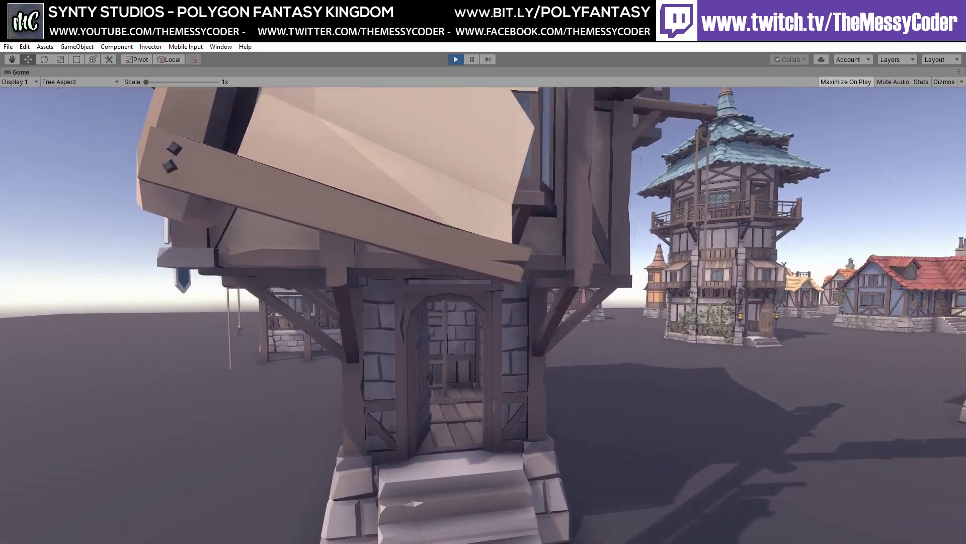
pyautogui.press('w')
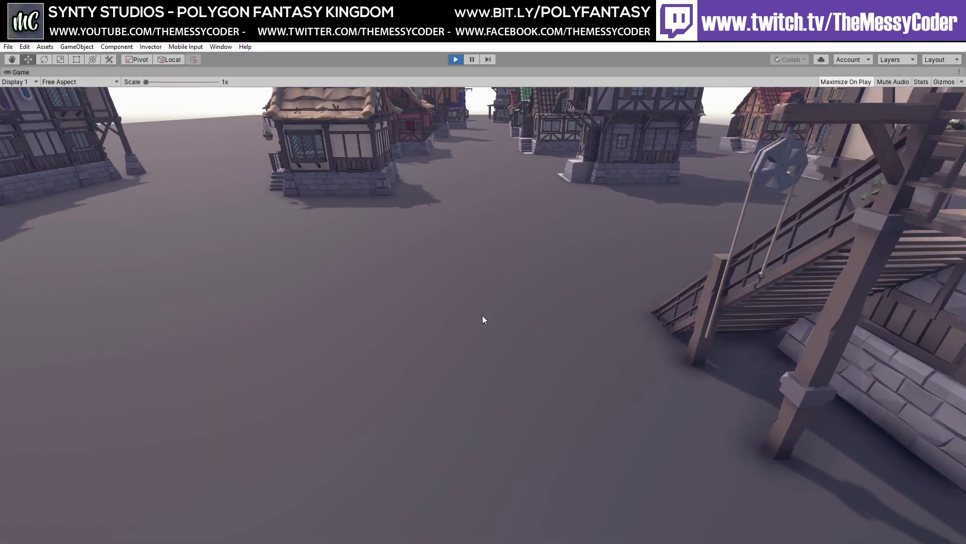
pyautogui.hotkey('ctrl', 'p')
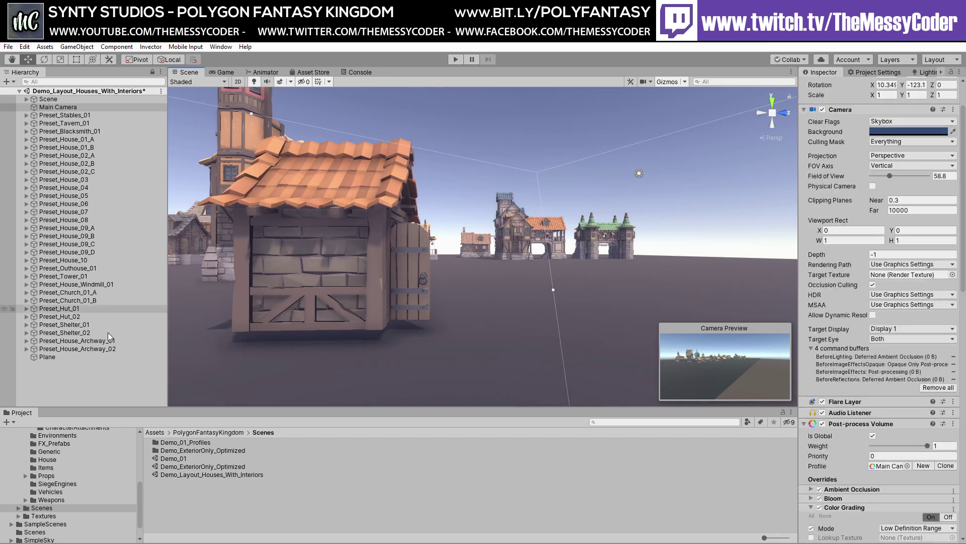
# - Show the Characters prefabs folder of PolygonFantasyKingdom as large thumbnails in a taller Project area
pyautogui.scroll(5, 66, 486)
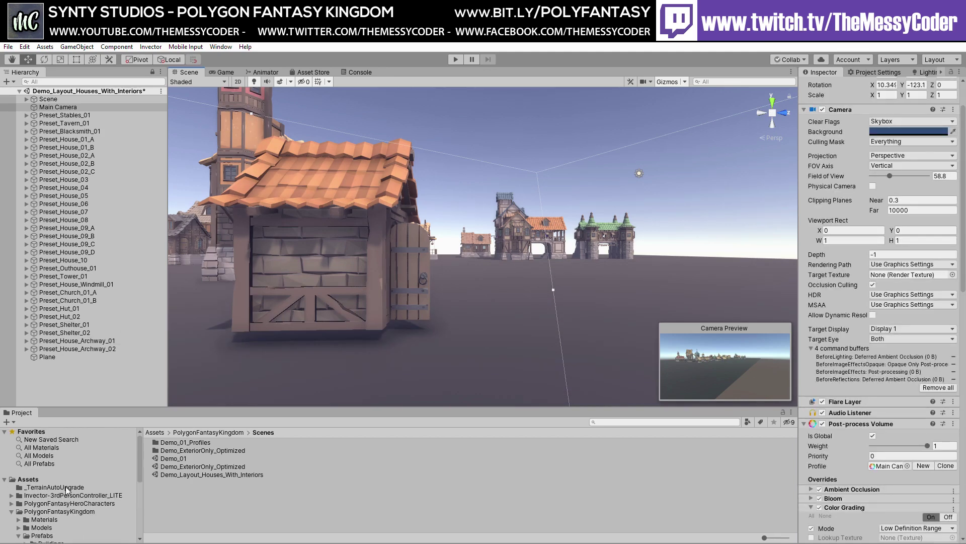
pyautogui.scroll(-2, 65, 486)
pyautogui.scroll(-2, 65, 486)
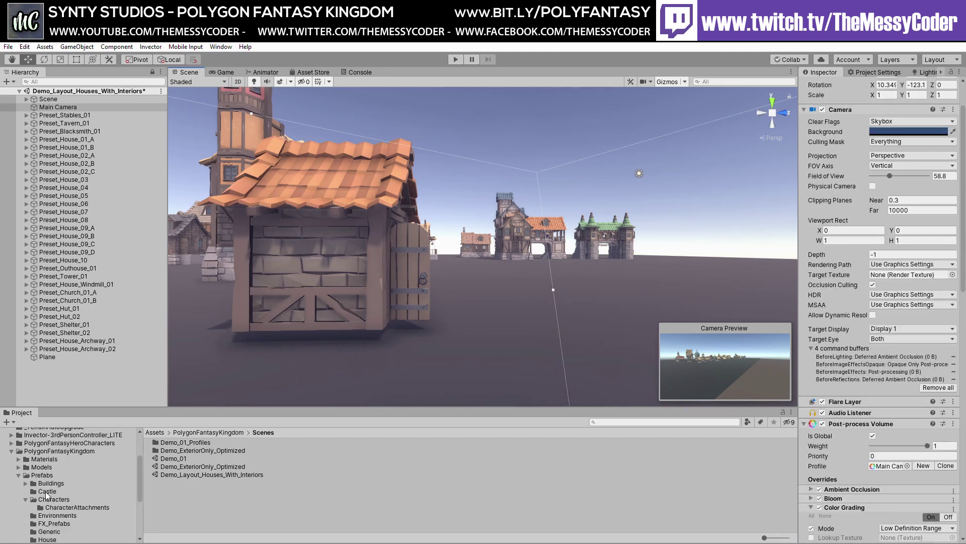
pyautogui.click(54, 502)
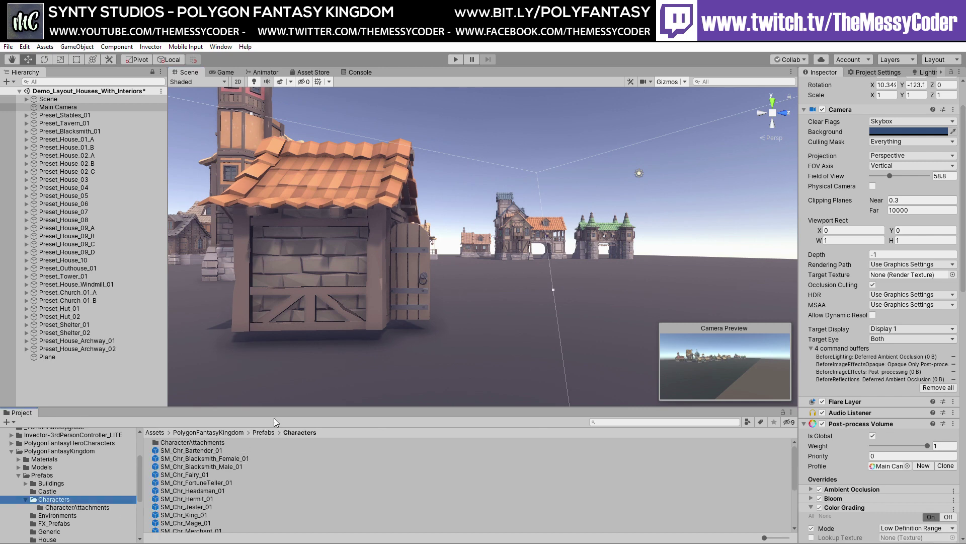
pyautogui.moveTo(764, 538); pyautogui.dragTo(786, 538)
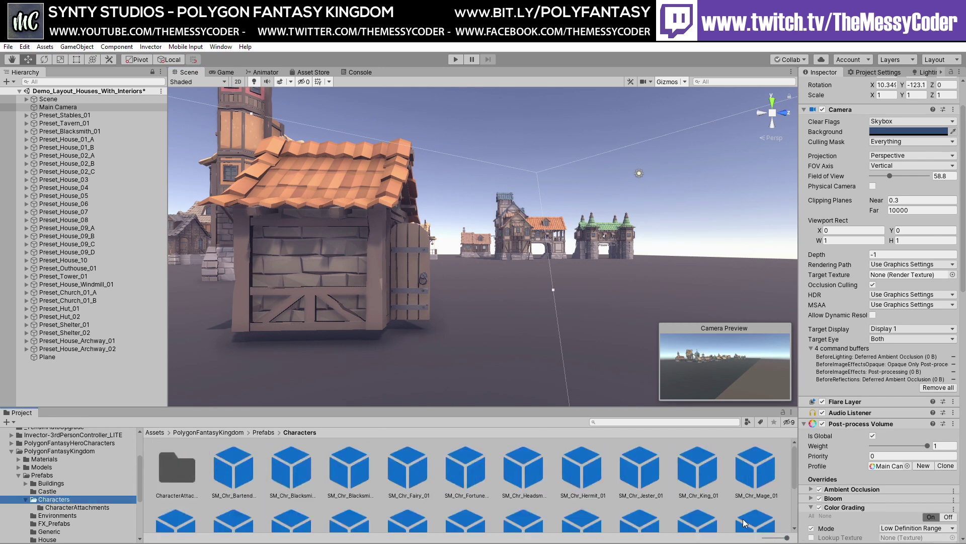
pyautogui.moveTo(516, 408); pyautogui.dragTo(512, 363)
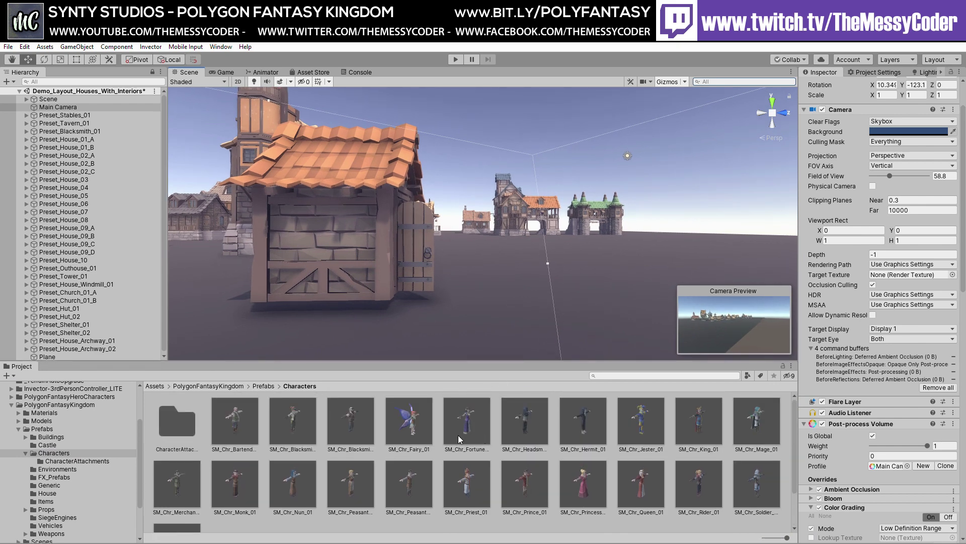
# - Place the SM_Chr_Bartender_01 and SM_Chr_Blacksmith_Female_01 prefabs side by side on the ground in front of the small orange-roofed hut
pyautogui.moveTo(417, 181); pyautogui.dragTo(481, 267, button='right')
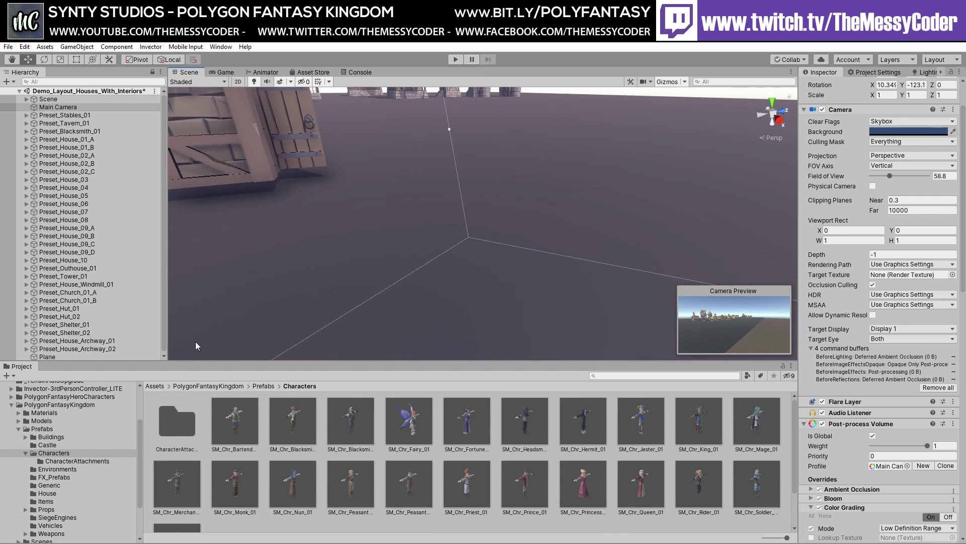
pyautogui.moveTo(232, 420); pyautogui.dragTo(272, 255)
pyautogui.moveTo(283, 413); pyautogui.dragTo(344, 237)
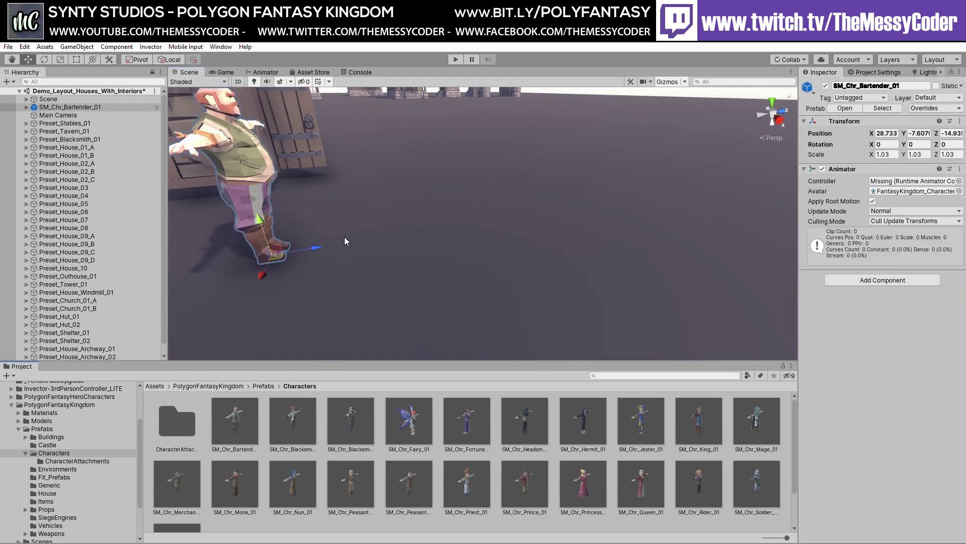
pyautogui.moveTo(294, 426); pyautogui.dragTo(163, 181)
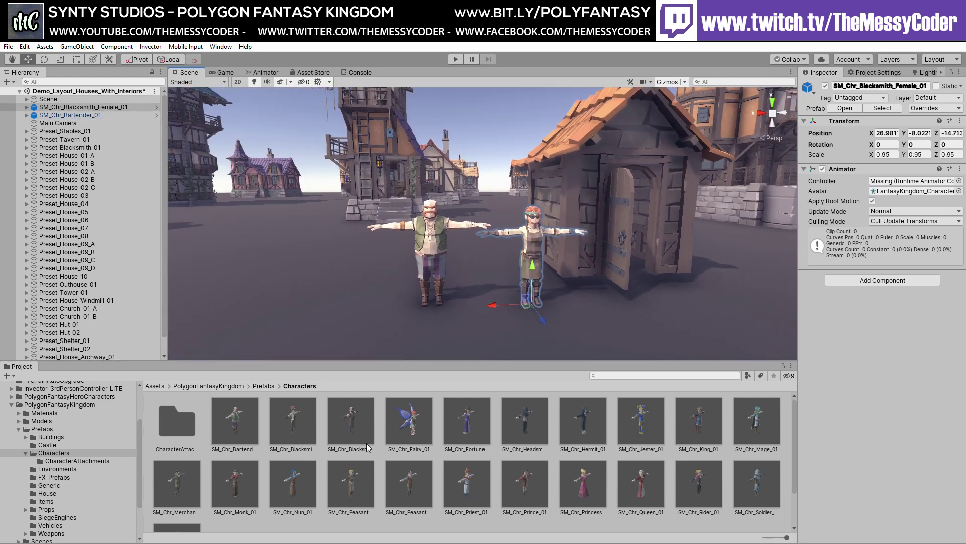
# - Add the male blacksmith, fairy, fortune teller, headsman, hermit and jester character prefabs to the row on both sides of the bartender
pyautogui.moveTo(366, 443); pyautogui.dragTo(340, 300)
pyautogui.moveTo(411, 421); pyautogui.dragTo(266, 303)
pyautogui.moveTo(479, 453); pyautogui.dragTo(473, 320)
pyautogui.moveTo(514, 417); pyautogui.dragTo(328, 251)
pyautogui.moveTo(581, 421); pyautogui.dragTo(257, 248)
pyautogui.moveTo(632, 417); pyautogui.dragTo(739, 288)
# - Extend the character row with SM_Chr_King_01 and SM_Chr_Mage_01 at its ends, and place SM_Chr_Merchant_01 in front of the king
pyautogui.moveTo(435, 273); pyautogui.dragTo(491, 279, button='right')
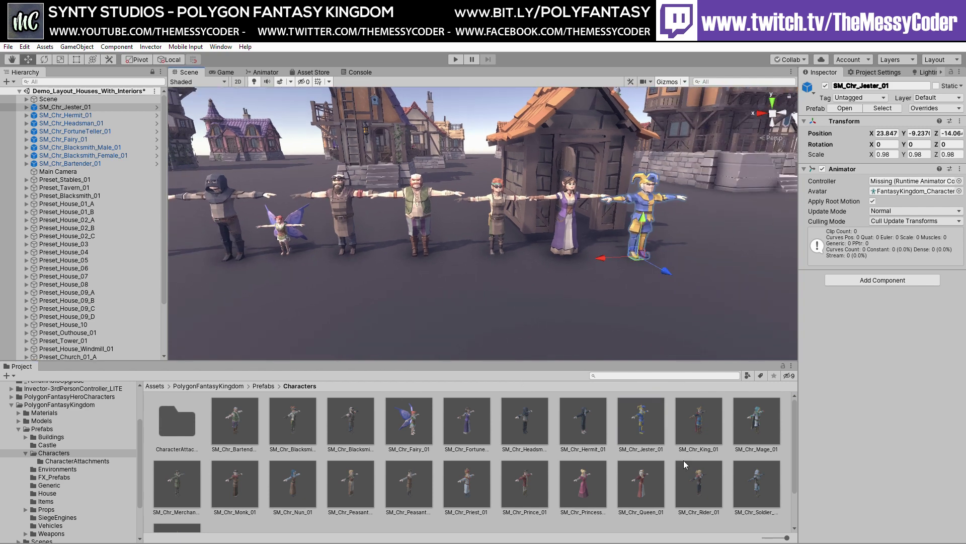
pyautogui.moveTo(706, 427); pyautogui.dragTo(684, 294)
pyautogui.moveTo(685, 294); pyautogui.dragTo(617, 324, button='right')
pyautogui.moveTo(757, 426); pyautogui.dragTo(255, 228)
pyautogui.moveTo(176, 491); pyautogui.dragTo(748, 322)
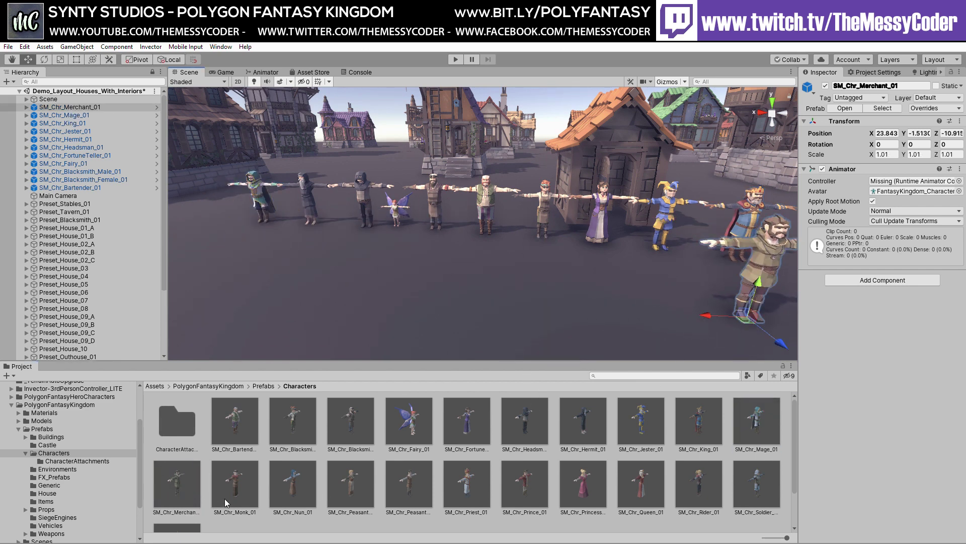
# - Start a front row before the existing characters, placing the monk, nun, female peasant, male peasant and priest prefabs from the merchant outward
pyautogui.moveTo(224, 498); pyautogui.dragTo(642, 317)
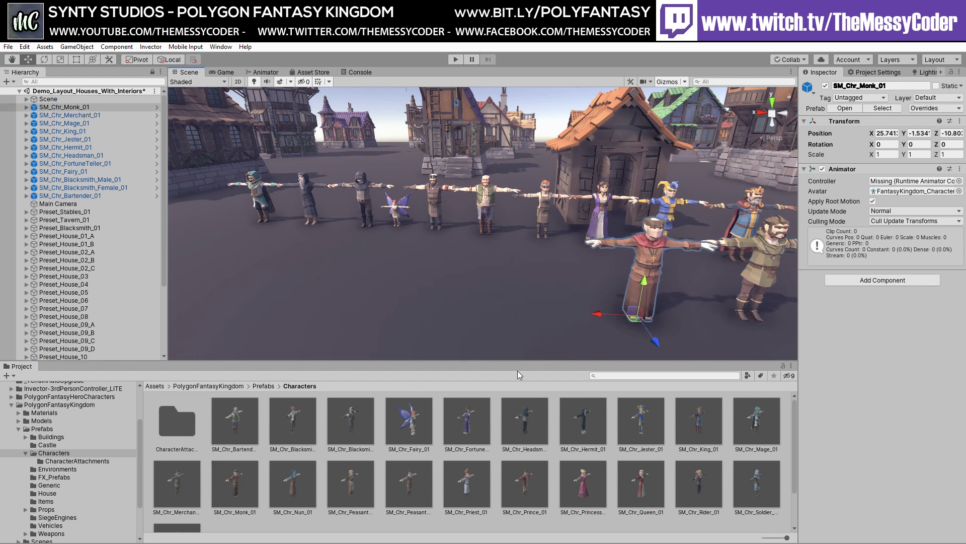
pyautogui.moveTo(302, 482); pyautogui.dragTo(520, 312)
pyautogui.moveTo(363, 474); pyautogui.dragTo(417, 306)
pyautogui.moveTo(398, 480); pyautogui.dragTo(317, 301)
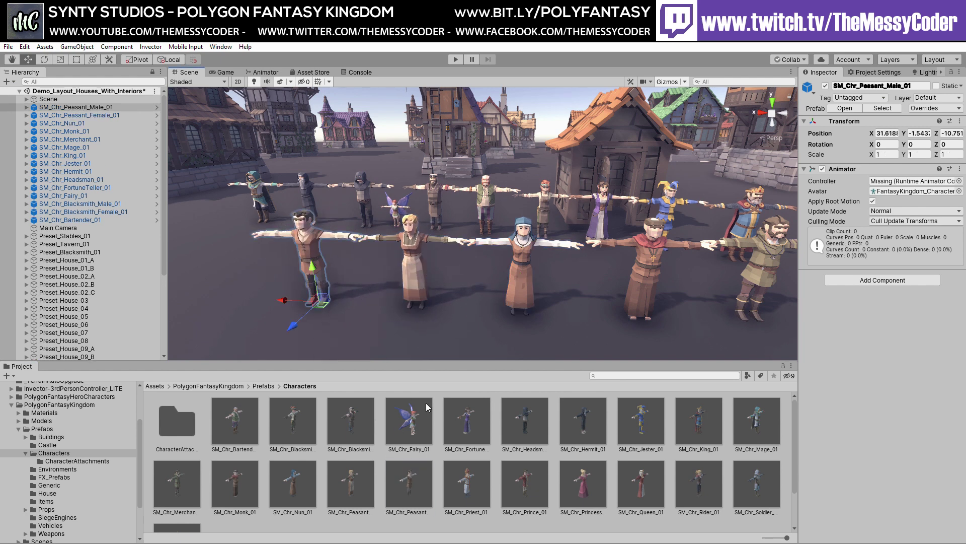
pyautogui.moveTo(467, 484); pyautogui.dragTo(236, 297)
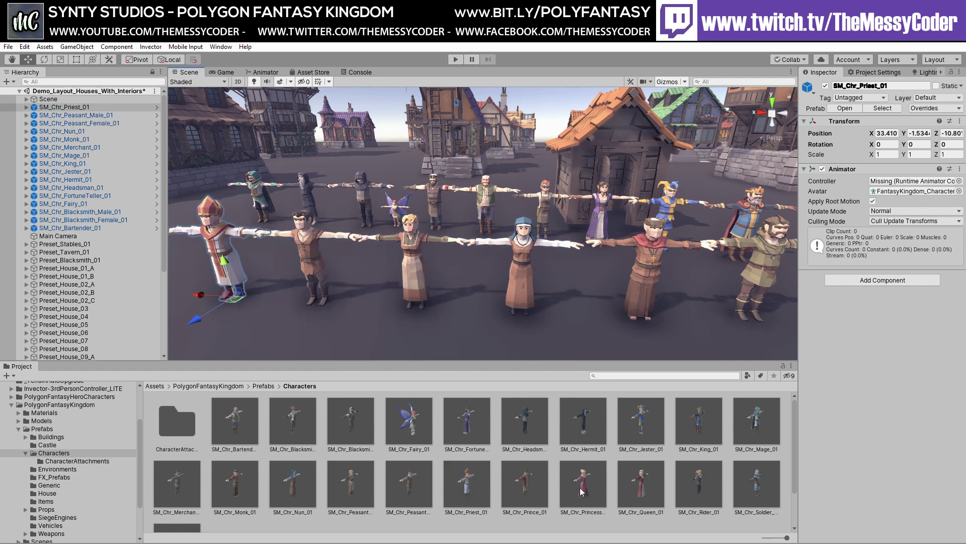
# - Add SM_Chr_Prince_01 and SM_Chr_Queen_01 beside the priest in the front row, and SM_Chr_Princess_01 beside the mage in the back row
pyautogui.keyDown('alt'); pyautogui.moveTo(277, 233); pyautogui.dragTo(316, 250); pyautogui.keyUp('alt')
pyautogui.press('s')
pyautogui.moveTo(316, 250); pyautogui.dragTo(315, 254, button='right')
pyautogui.moveTo(538, 490); pyautogui.dragTo(392, 271)
pyautogui.moveTo(590, 488); pyautogui.dragTo(326, 216)
pyautogui.moveTo(660, 508); pyautogui.dragTo(324, 275)
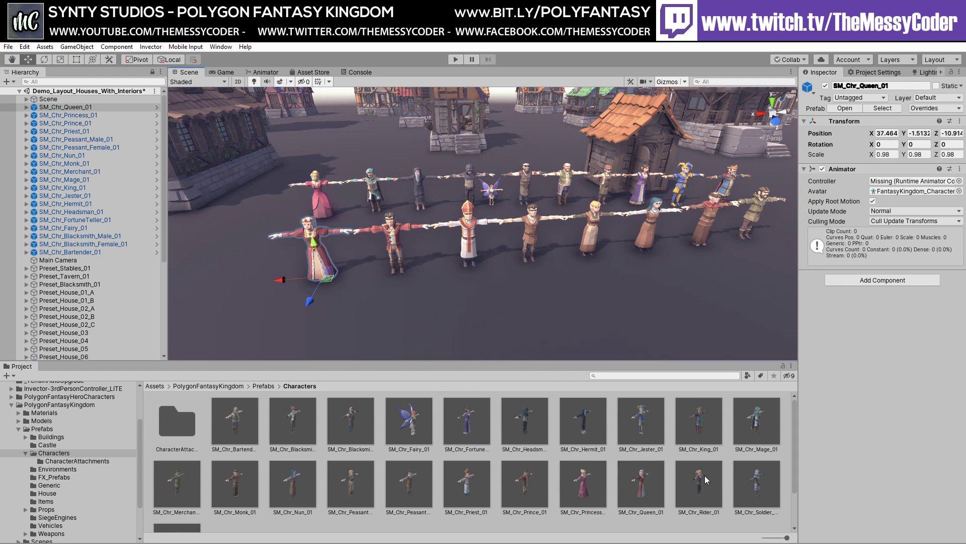
# - Place SM_Chr_Rider_01 beside the princess in the back row and SM_Chr_Soldier_Female_01 beside the queen in the front row
pyautogui.moveTo(705, 476); pyautogui.dragTo(272, 220)
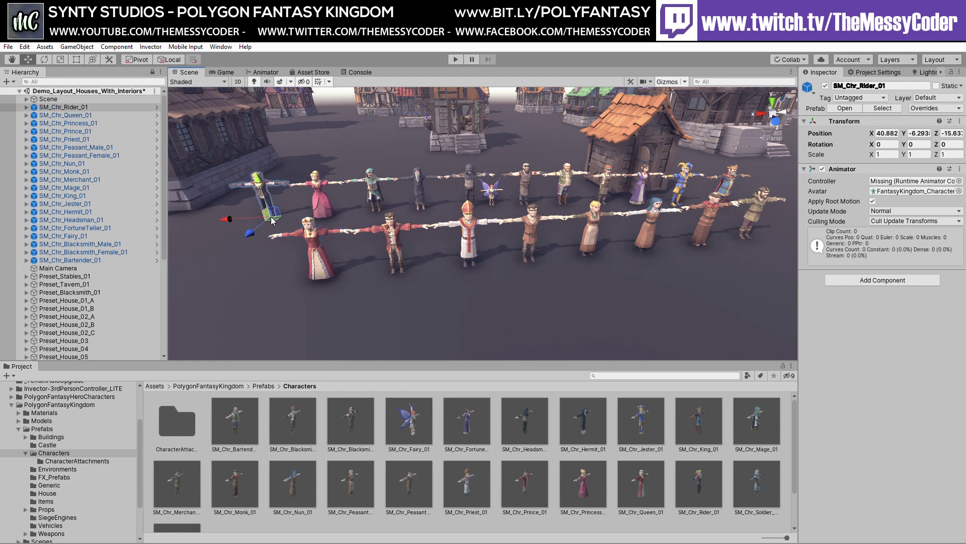
pyautogui.moveTo(756, 483); pyautogui.dragTo(247, 283)
pyautogui.keyDown('alt'); pyautogui.moveTo(341, 303); pyautogui.dragTo(467, 311); pyautogui.keyUp('alt')
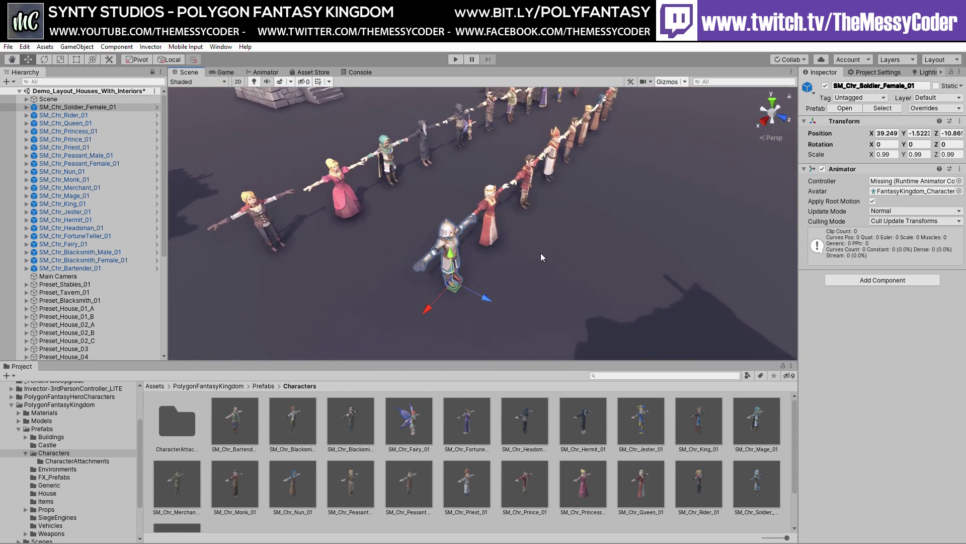
# - Enlarge the Scene view and deactivate the female soldier's helmet attachment, SM_Chr_Attach_Soldier_01
pyautogui.moveTo(575, 358); pyautogui.dragTo(575, 405)
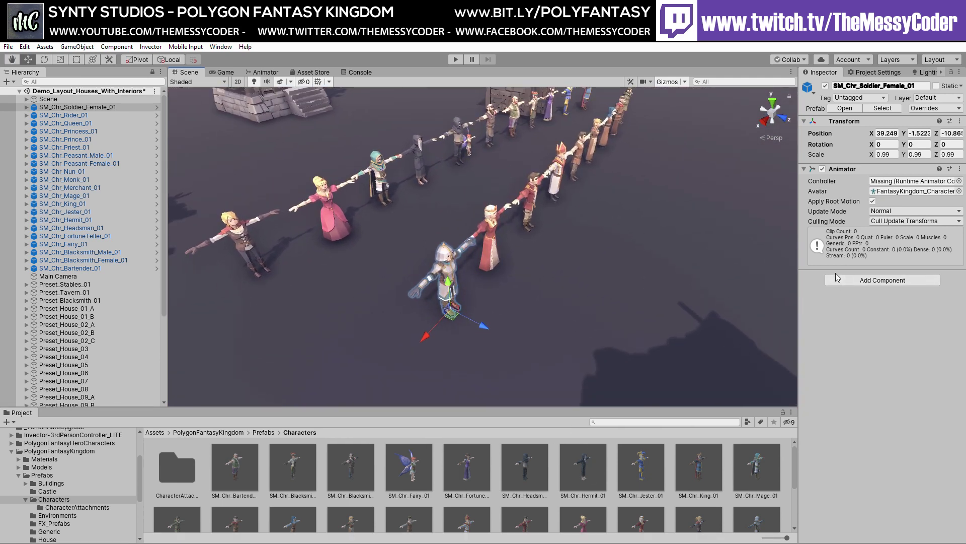
pyautogui.click(447, 253)
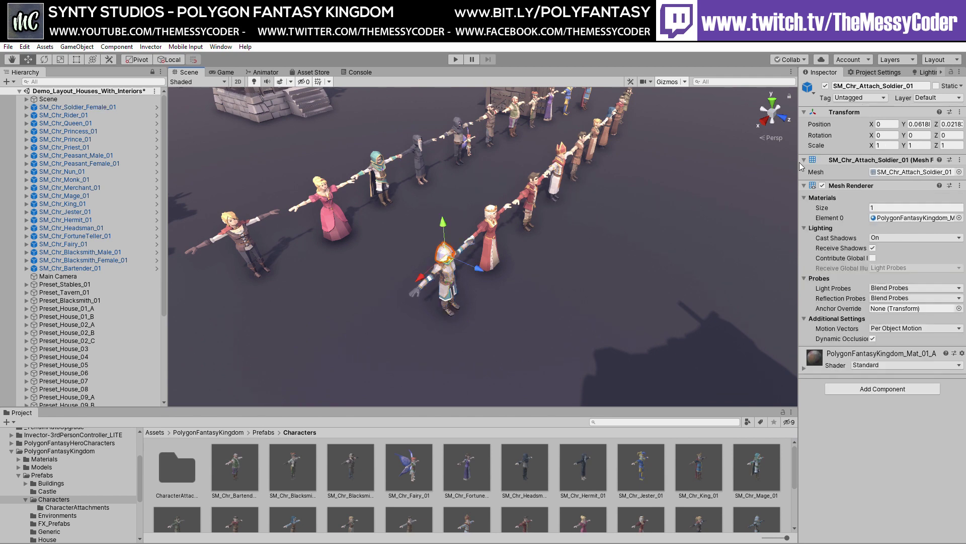
pyautogui.click(826, 86)
pyautogui.scroll(5, 473, 193)
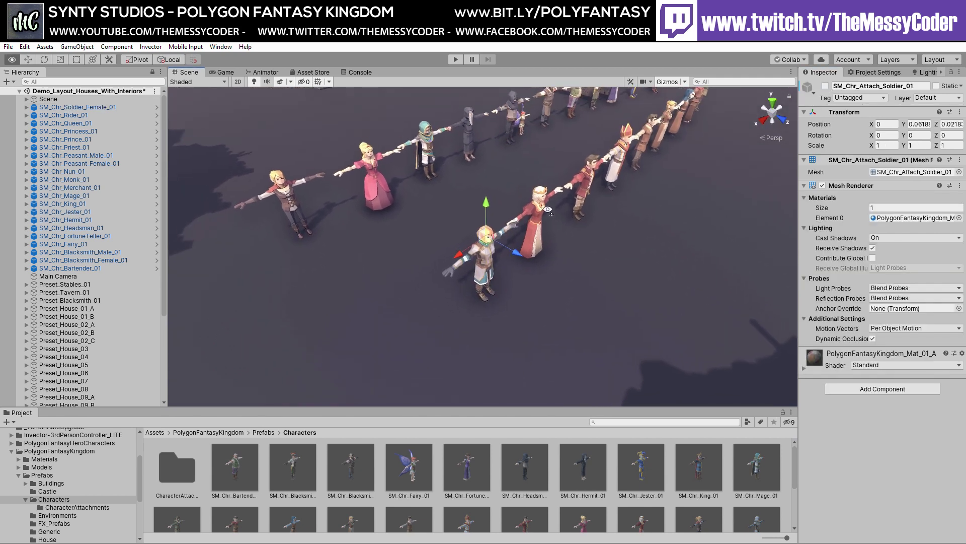
# - Deactivate the queen's crown attachment, SM_Chr_Attach_Queen_Crown_01, and check the body mesh without it
pyautogui.click(486, 209)
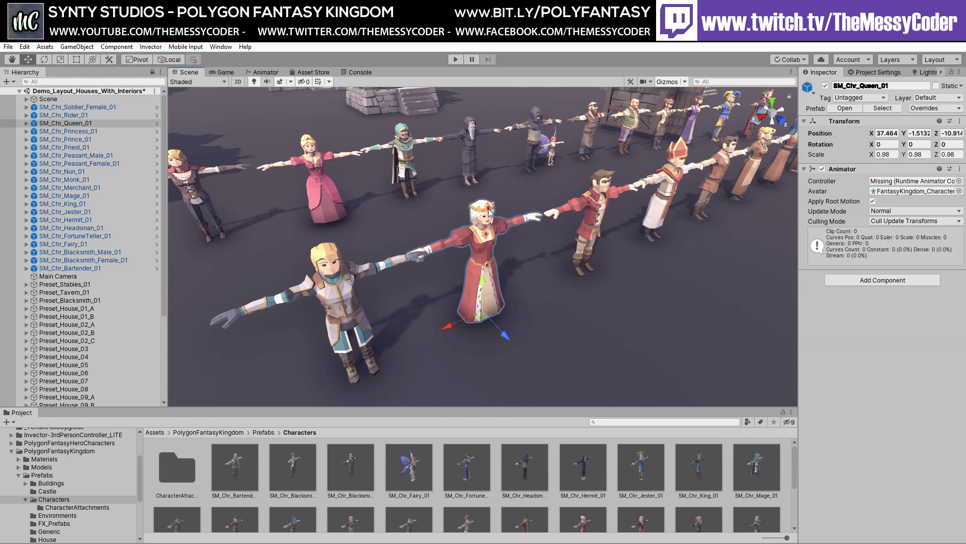
pyautogui.click(486, 210)
pyautogui.click(825, 86)
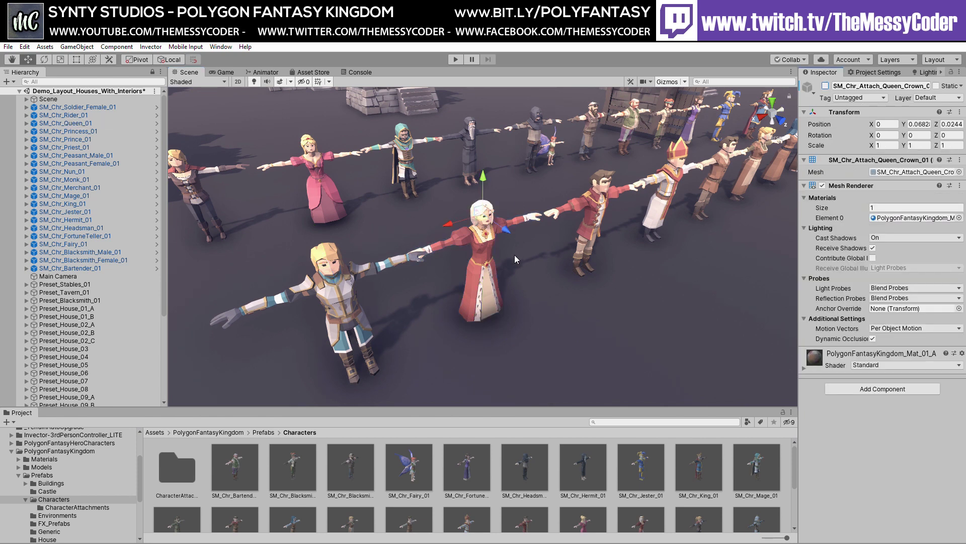
pyautogui.click(487, 239)
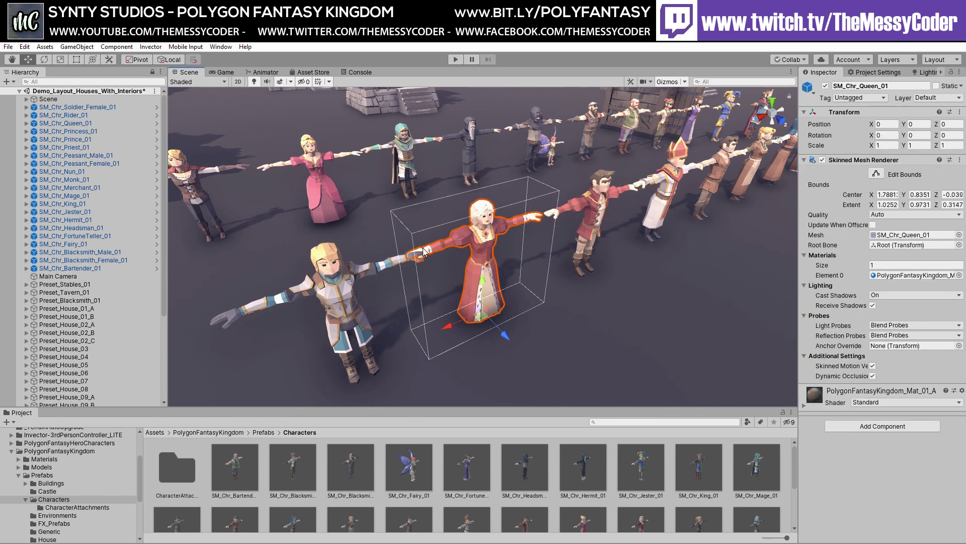
pyautogui.click(479, 243)
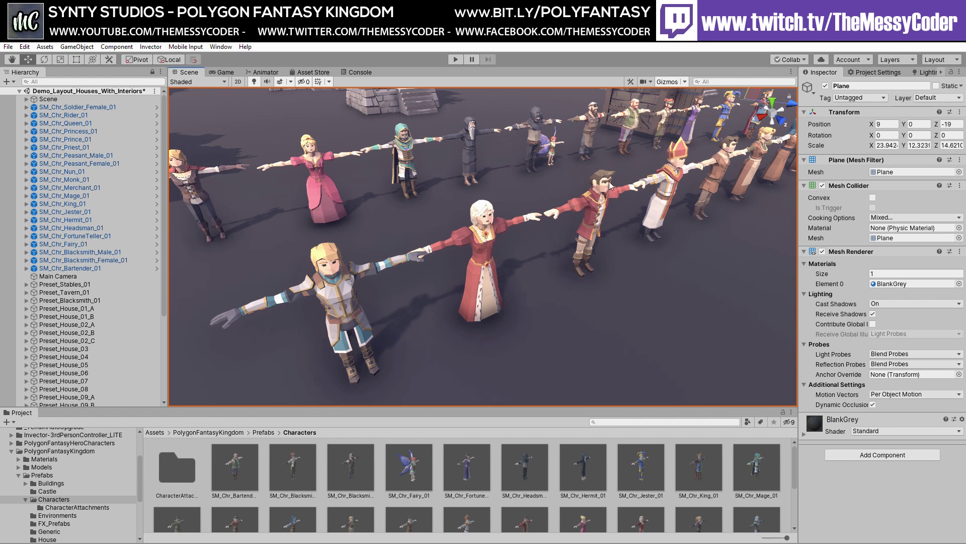
# - Deactivate the priest's hat attachment, SM_Chr_Attach_Priest_Hat_01, and select the whole priest character
pyautogui.click(682, 158)
pyautogui.click(682, 158)
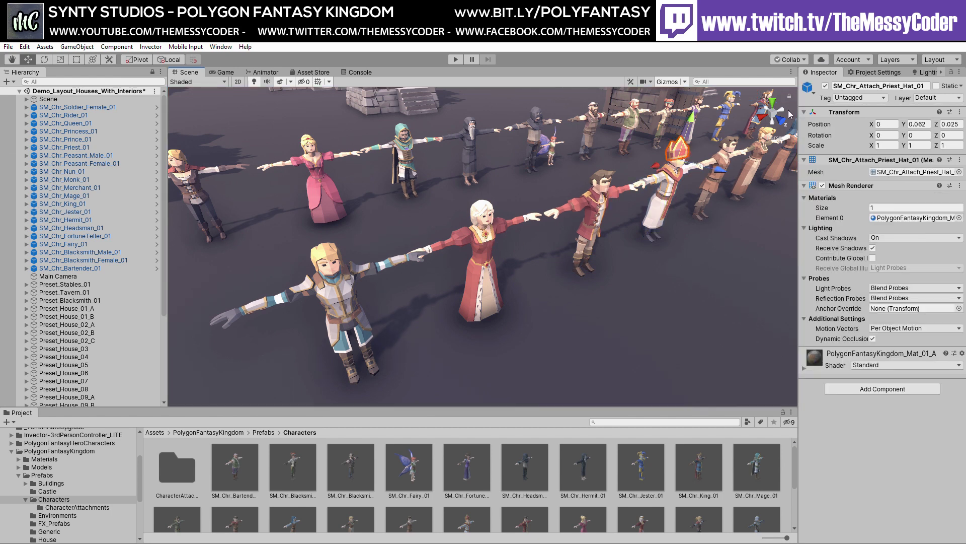
pyautogui.click(683, 157)
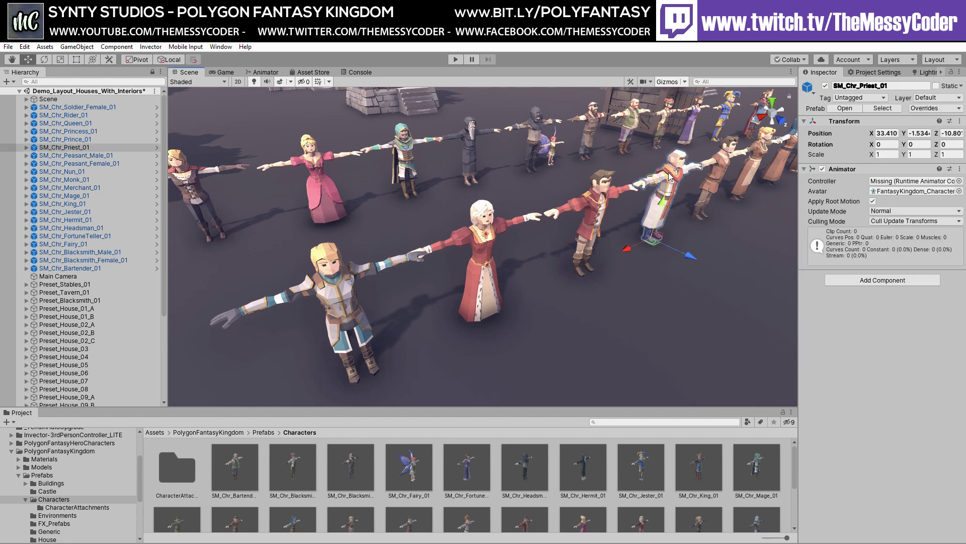
# - Select the prince and expand its hierarchy to examine the character meshes contained in the prefab
pyautogui.click(592, 198)
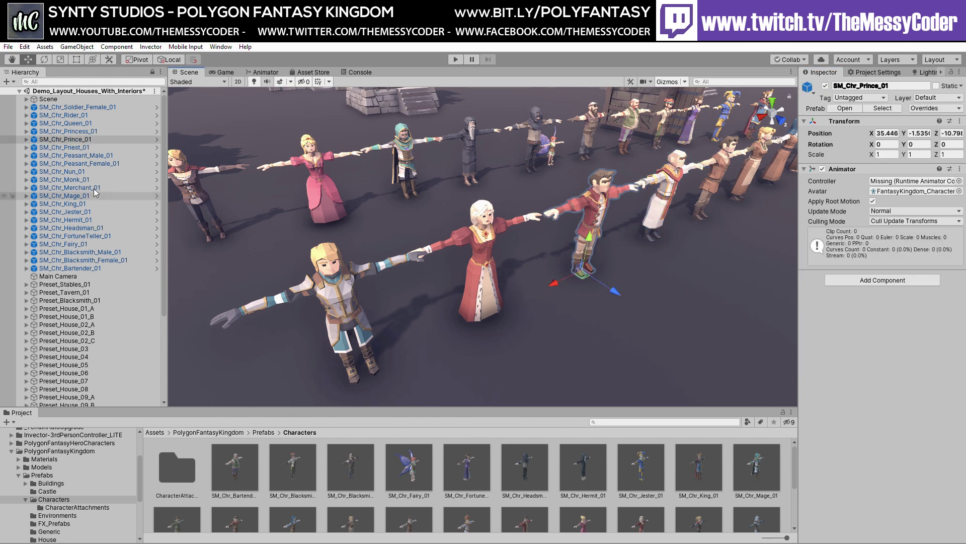
pyautogui.click(26, 140)
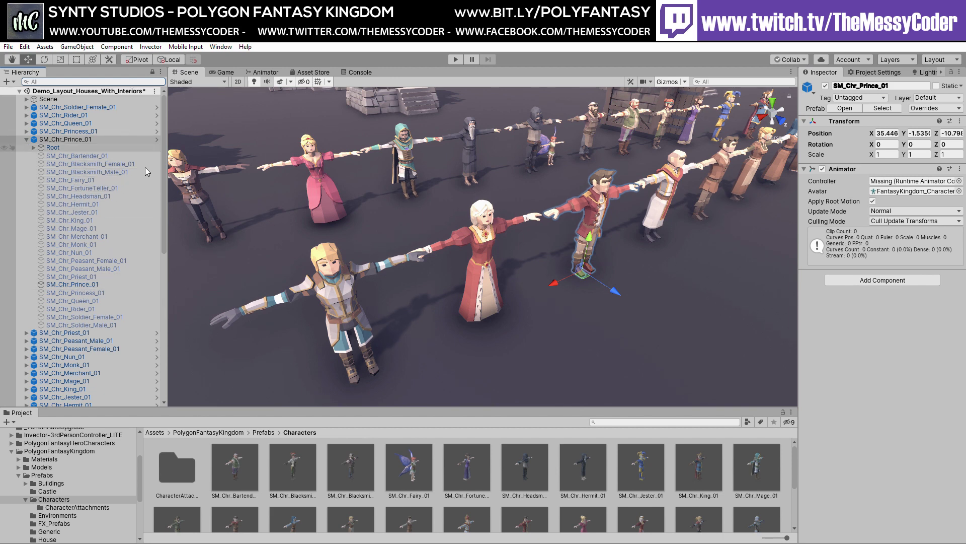
pyautogui.moveTo(575, 226); pyautogui.dragTo(542, 222, button='right')
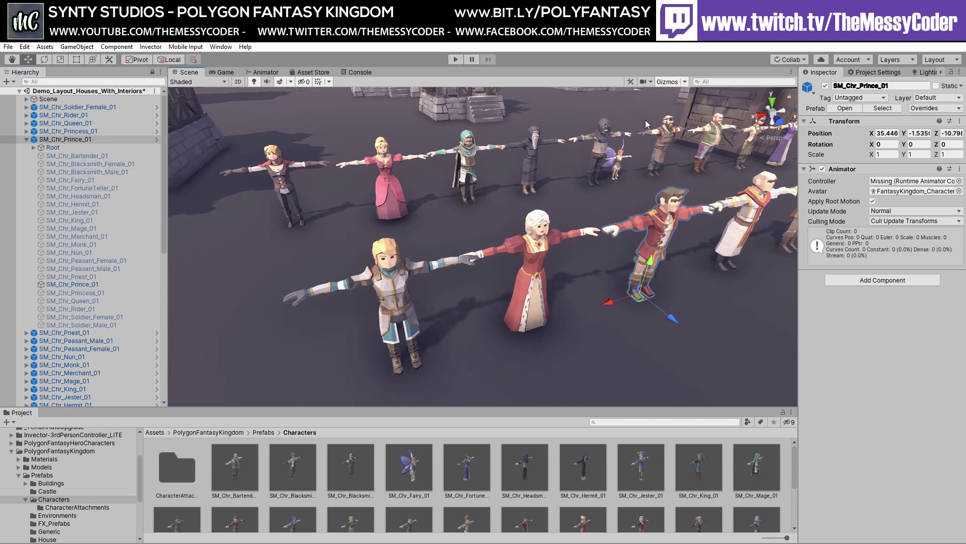
# - Deactivate the fairy's SM_Chr_Fairy_Wing_R_01 mesh and activate it again
pyautogui.click(613, 160)
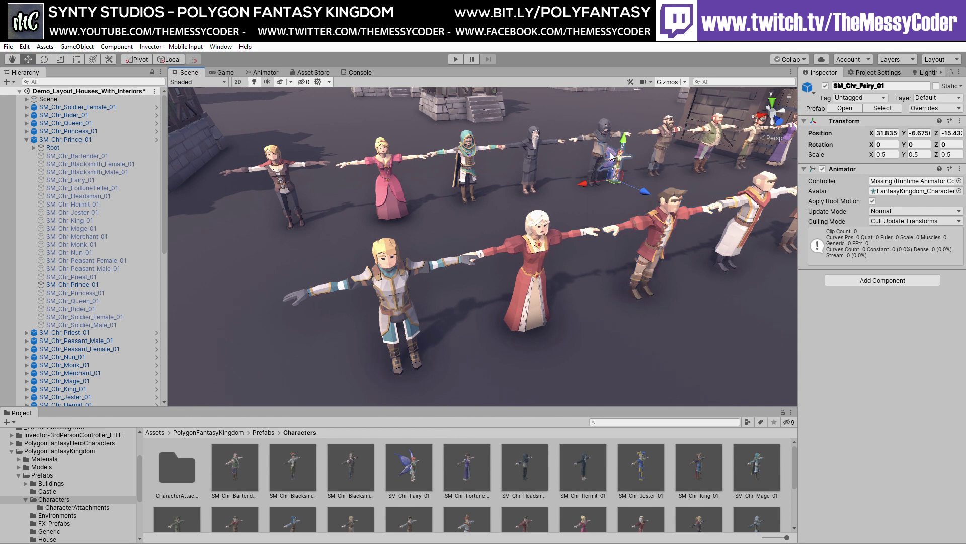
pyautogui.click(611, 156)
pyautogui.click(825, 86)
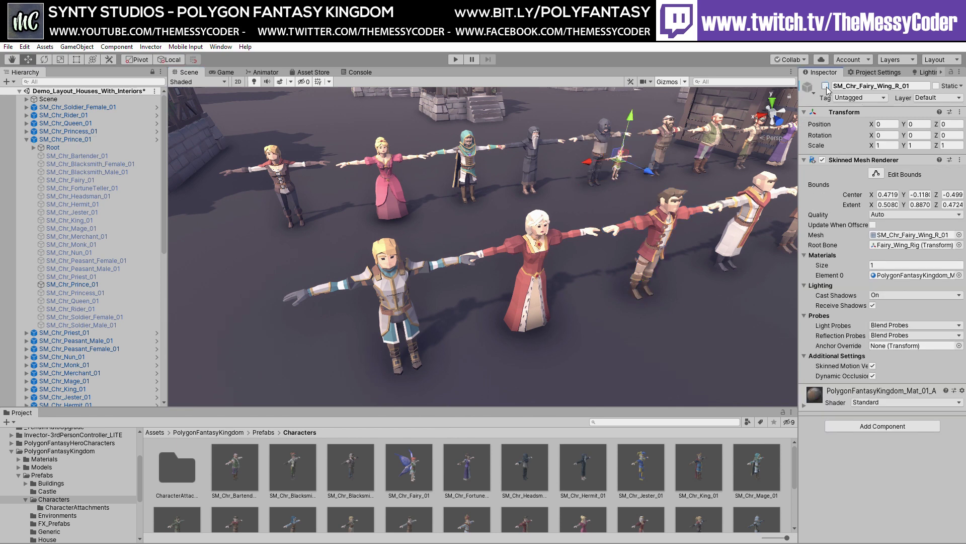
pyautogui.click(826, 86)
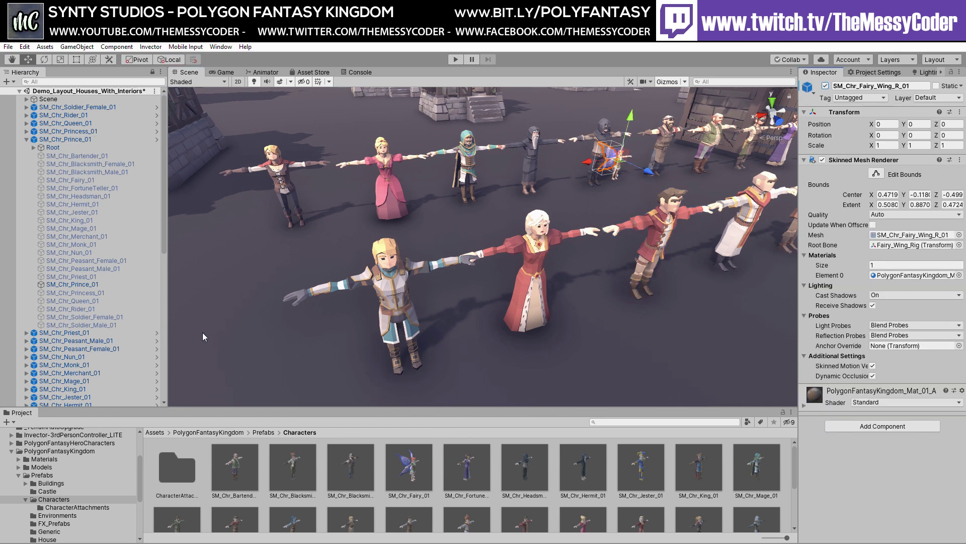
# - Open the CharacterAttachments prefab folder and compare its crowns, capes and helmet with the placed characters
pyautogui.click(74, 507)
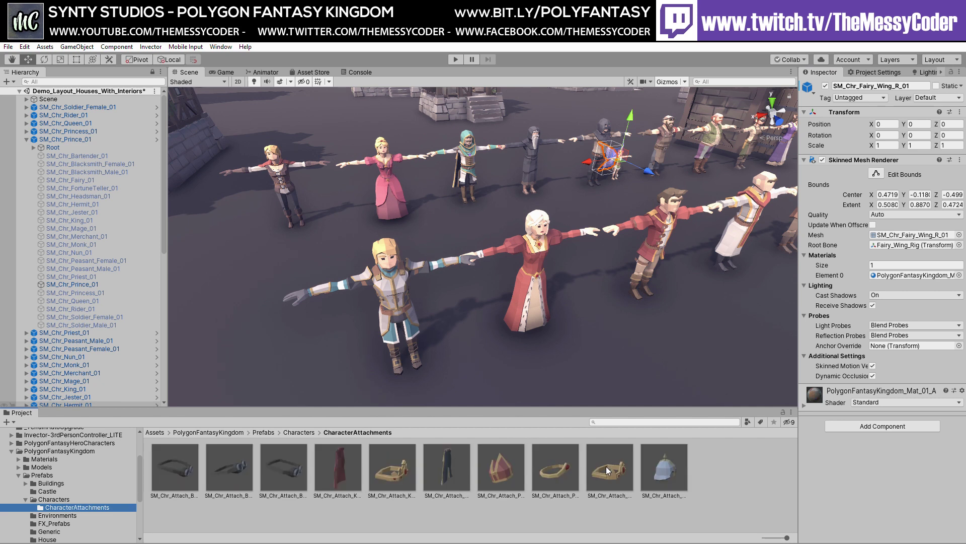
pyautogui.moveTo(422, 256); pyautogui.dragTo(687, 173, button='right')
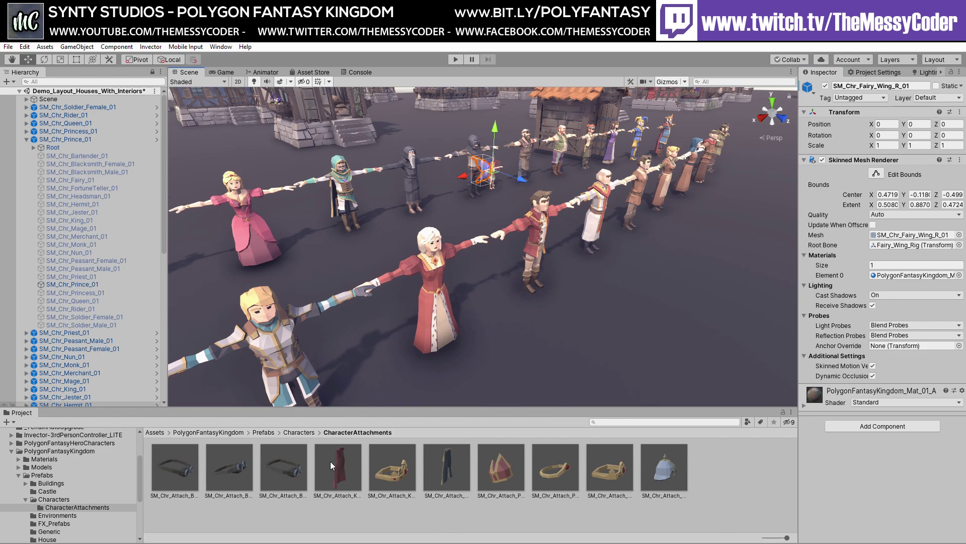
# - Inspect the jester up close, selecting it to check whether its hat is a separate attachment
pyautogui.moveTo(580, 278); pyautogui.dragTo(564, 199, button='right')
pyautogui.scroll(10, 478, 266)
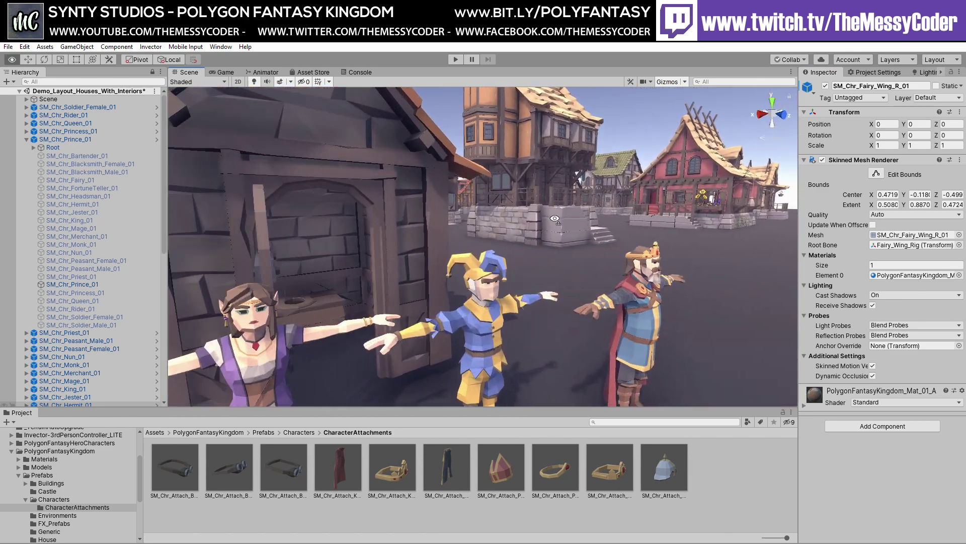
pyautogui.click(481, 269)
pyautogui.click(484, 272)
pyautogui.click(489, 275)
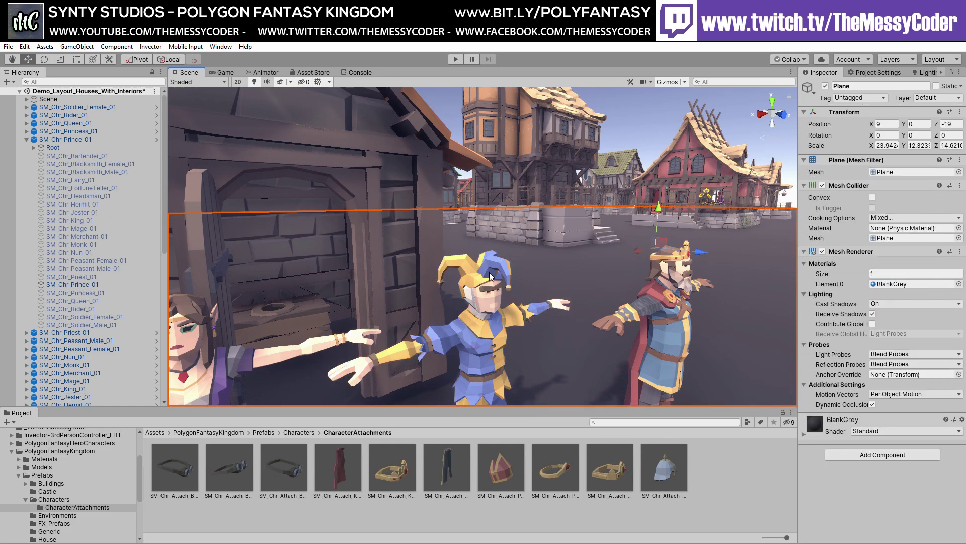
pyautogui.click(491, 278)
pyautogui.moveTo(492, 278); pyautogui.dragTo(505, 99, button='right')
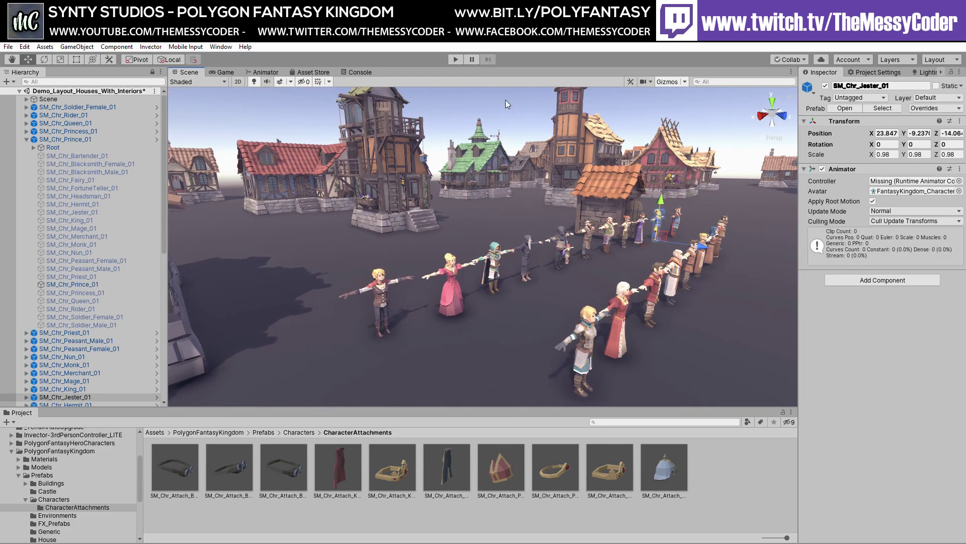
# - Run the houses layout scene in play mode and stop it again
pyautogui.click(456, 59)
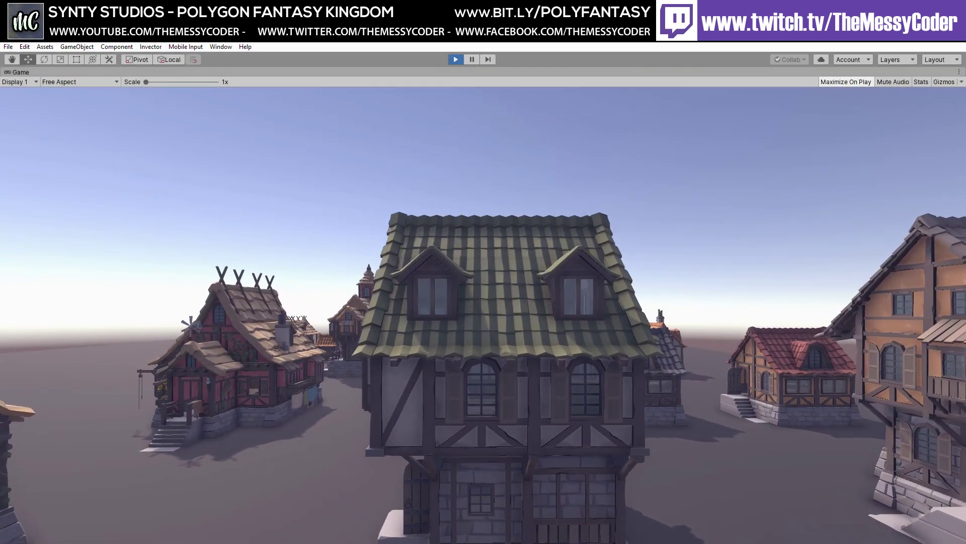
pyautogui.hotkey('ctrl', 'p')
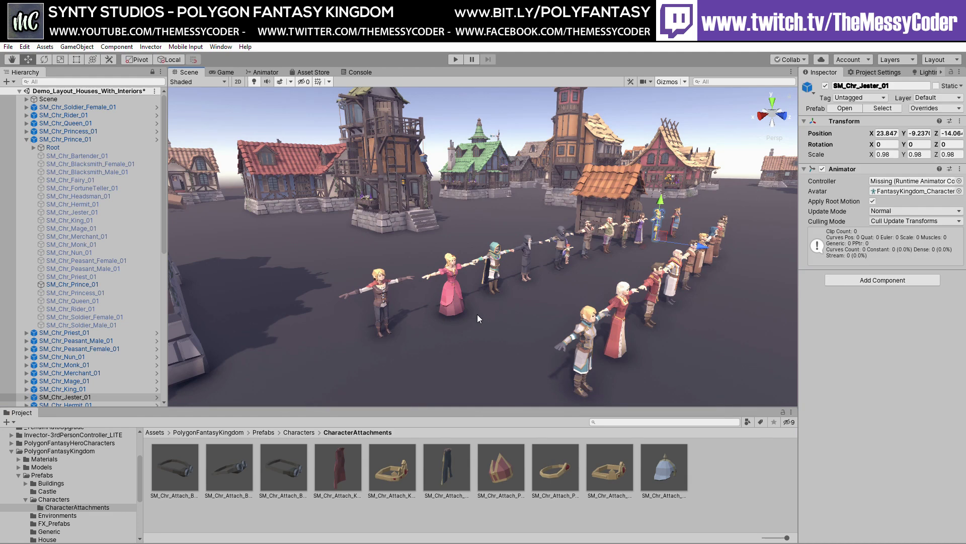
# - Open the Demo_ExteriorOnly_Optimized scene from PolygonFantasyKingdom's Scenes folder
pyautogui.click(52, 499)
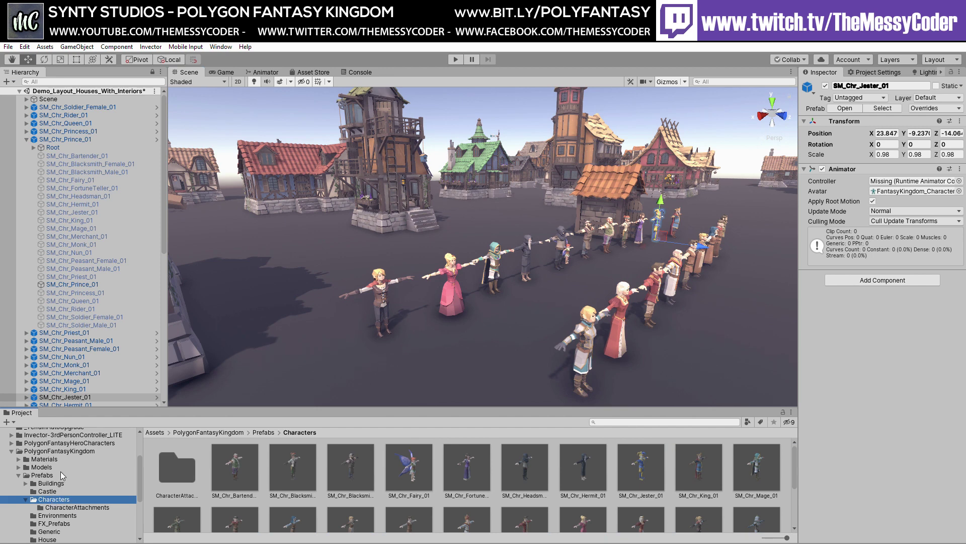
pyautogui.scroll(-6, 69, 475)
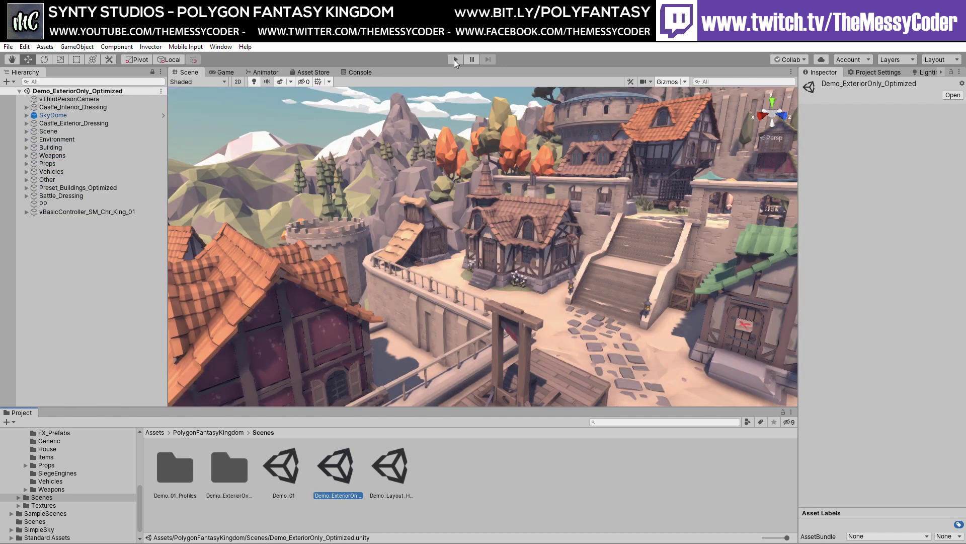
# - Run the Demo_ExteriorOnly_Optimized scene in play mode and take the king through the castle hall up the curved staircase past the knight statue
pyautogui.click(454, 60)
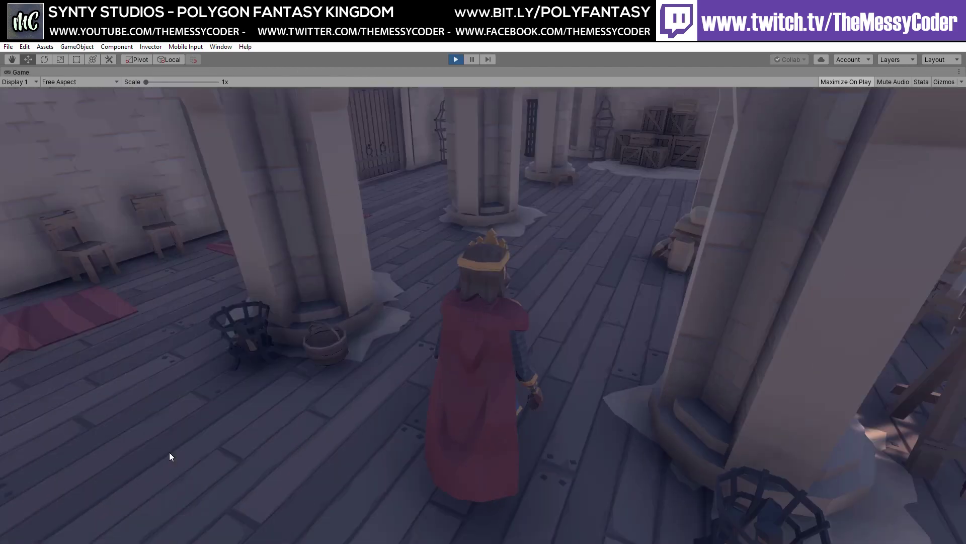
pyautogui.press('w')
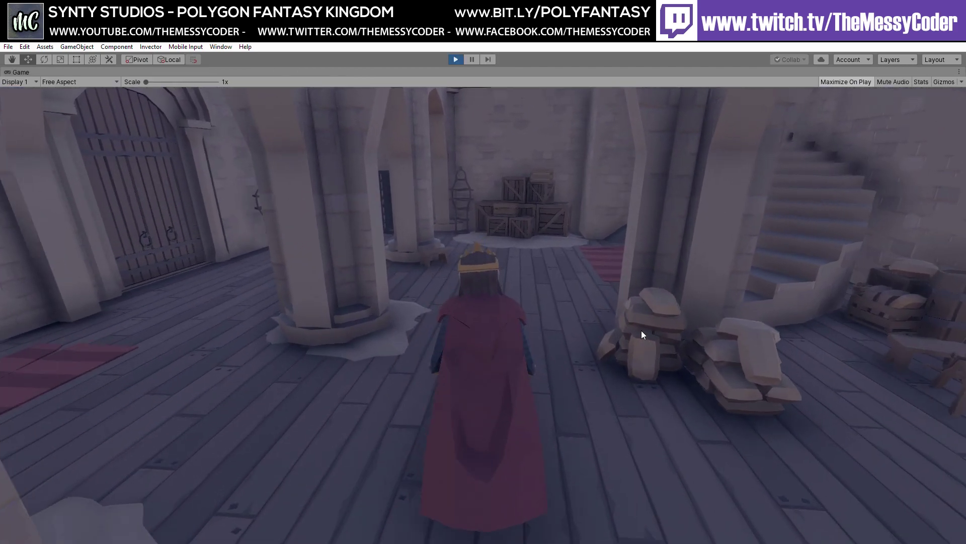
pyautogui.press('w')
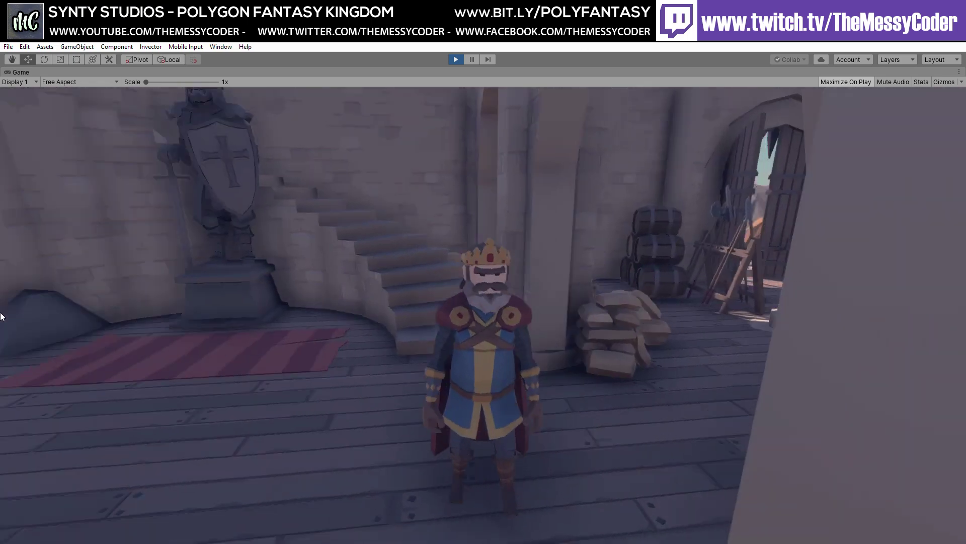
pyautogui.press('w')
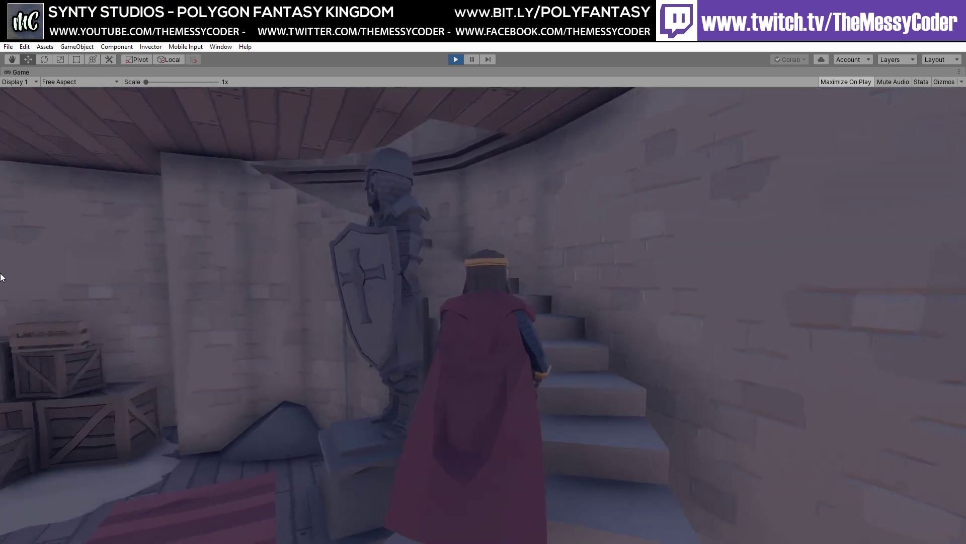
pyautogui.press('w')
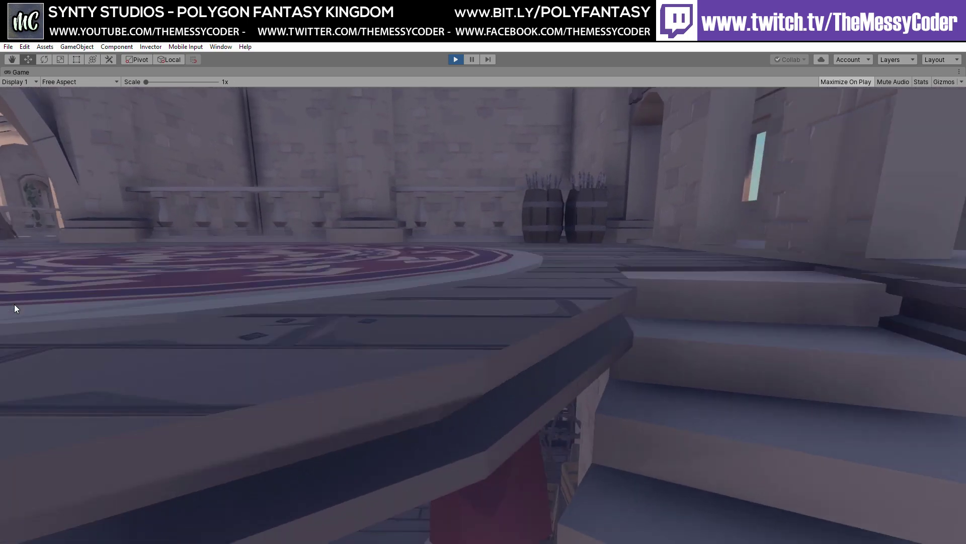
pyautogui.press('a')
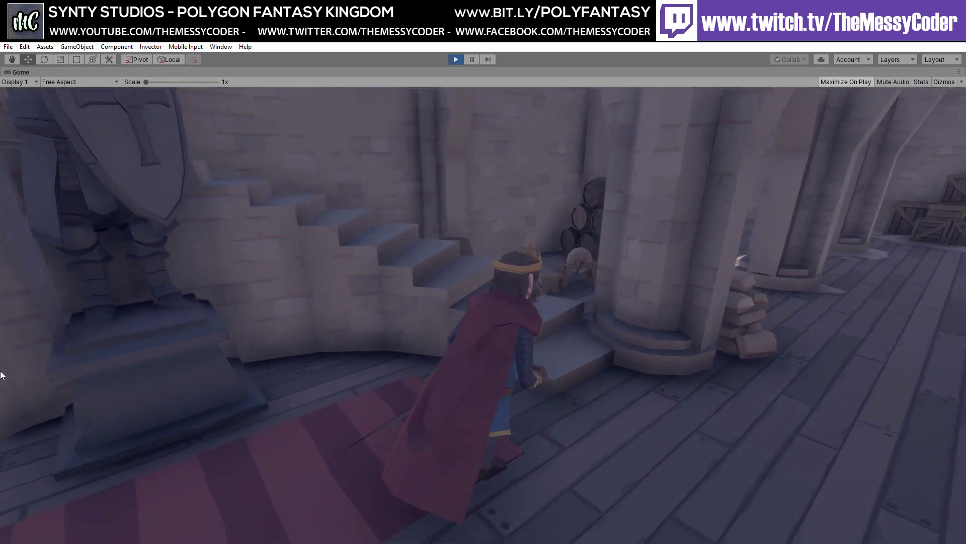
pyautogui.press('w')
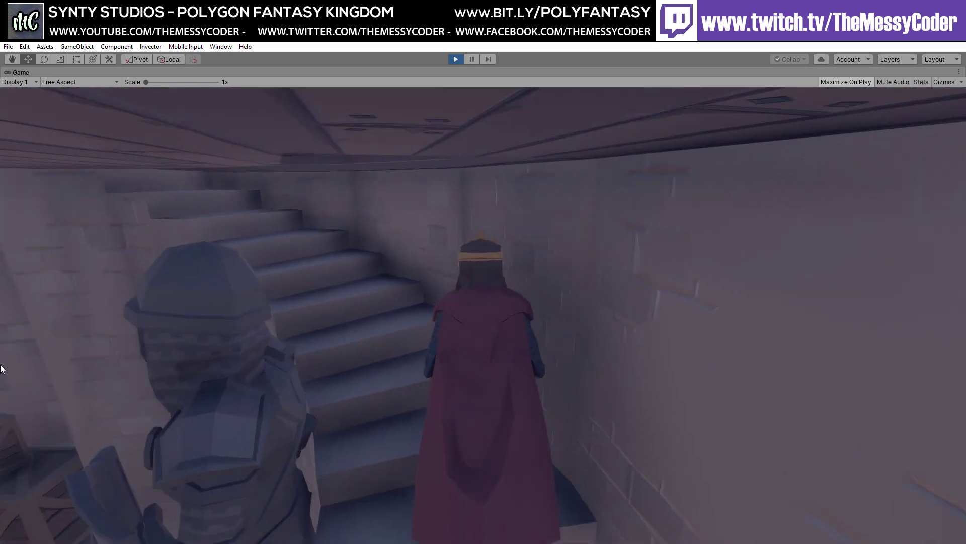
pyautogui.press('w')
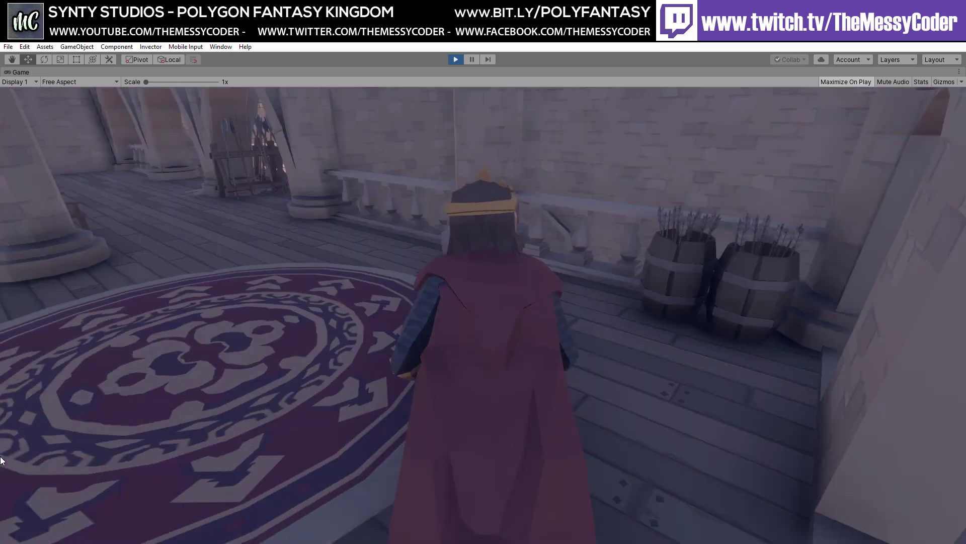
# - Walk the king along the upper gallery, out to the balcony and up to the terrace to view its spice and potion stalls
pyautogui.press('w')
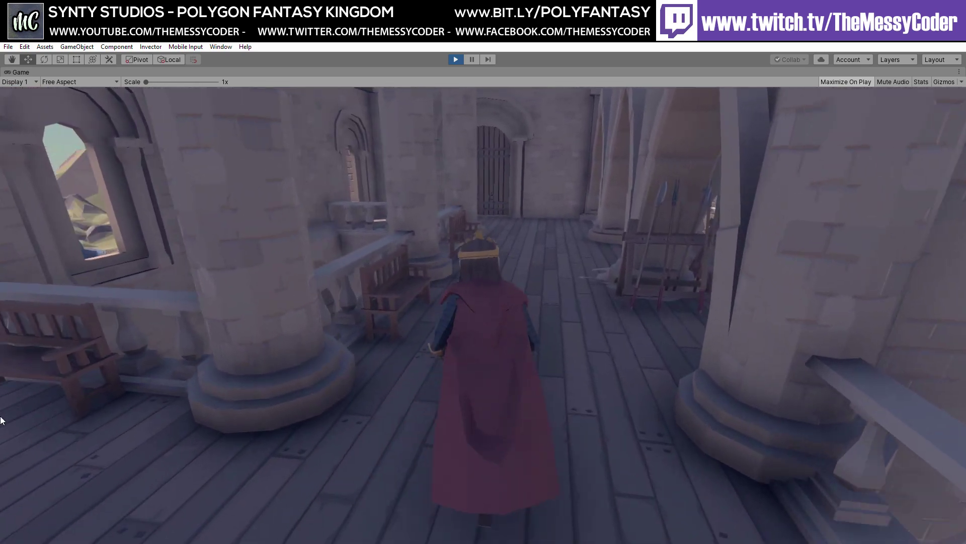
pyautogui.press('w')
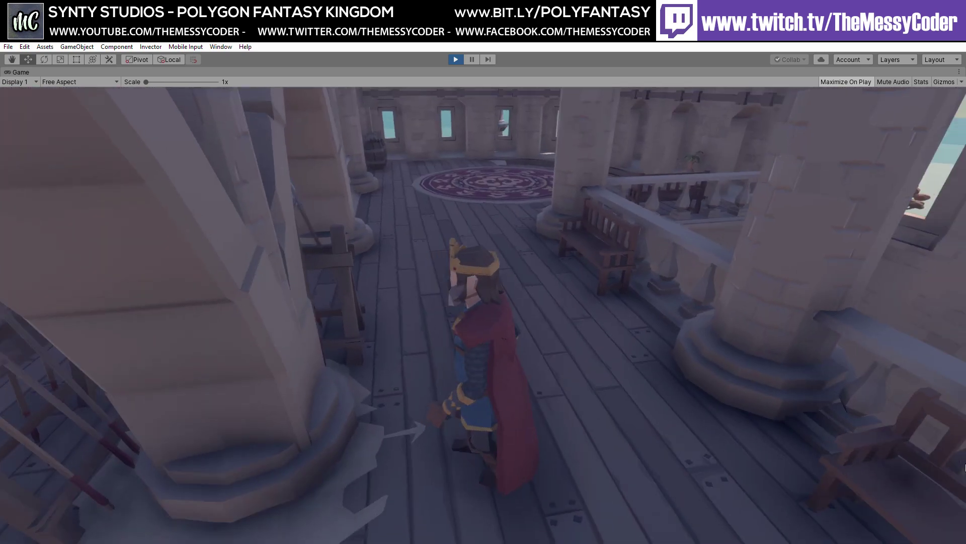
pyautogui.press('w')
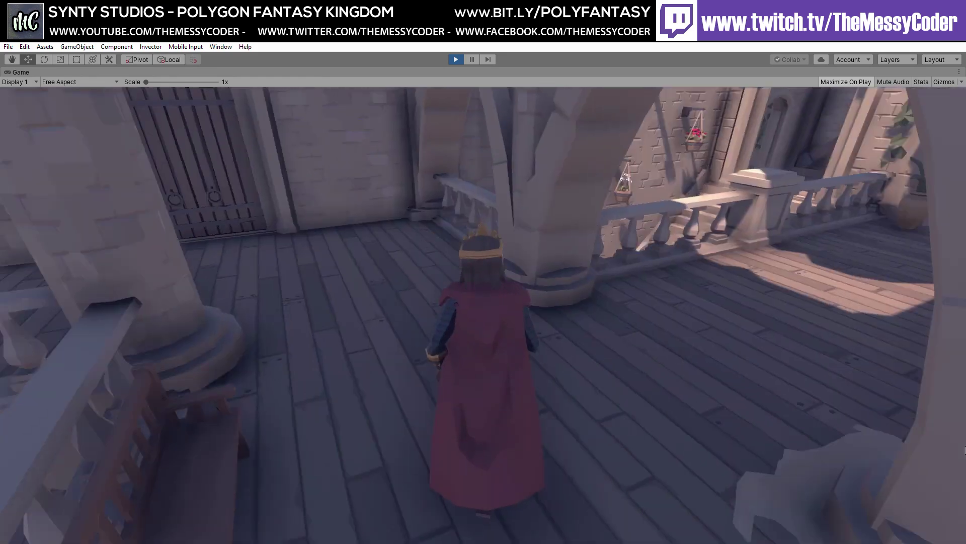
pyautogui.press('w')
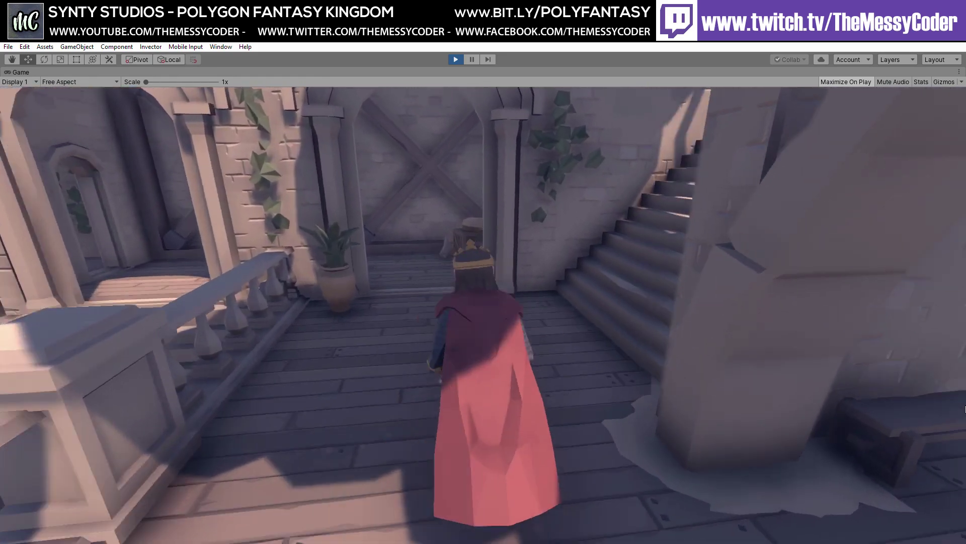
pyautogui.press('w')
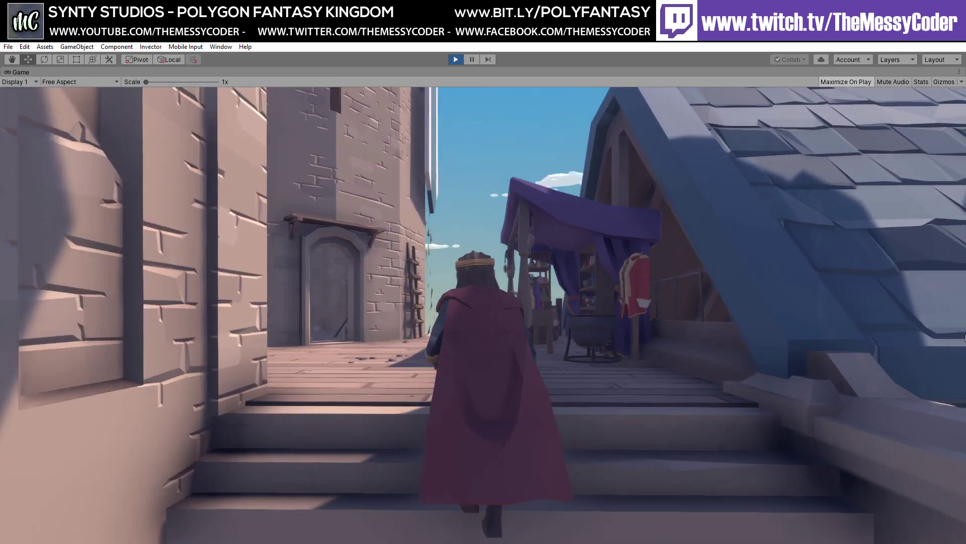
pyautogui.press('w')
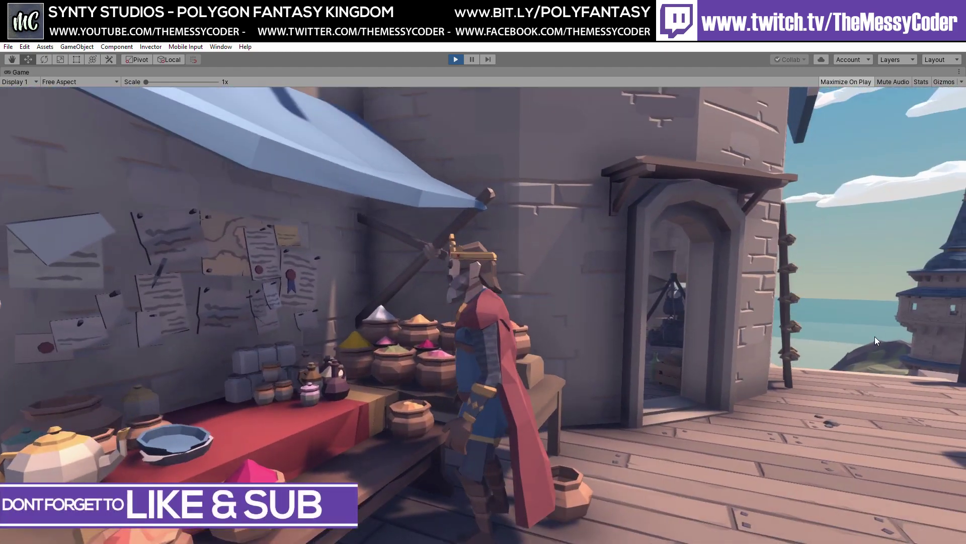
pyautogui.press('w')
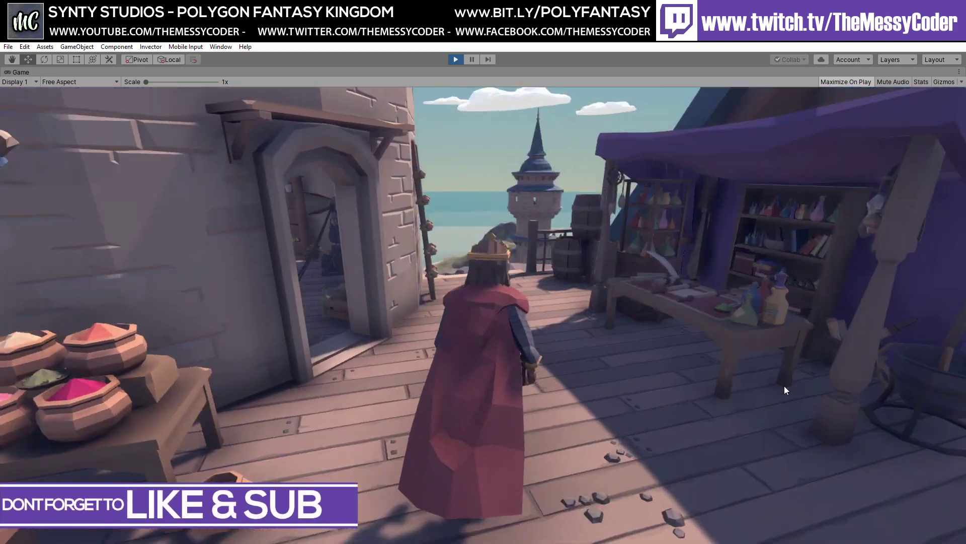
# - Leap the king off the castle terrace and descend the rocks towards the archway in the town wall, surveying the town
pyautogui.press('w')
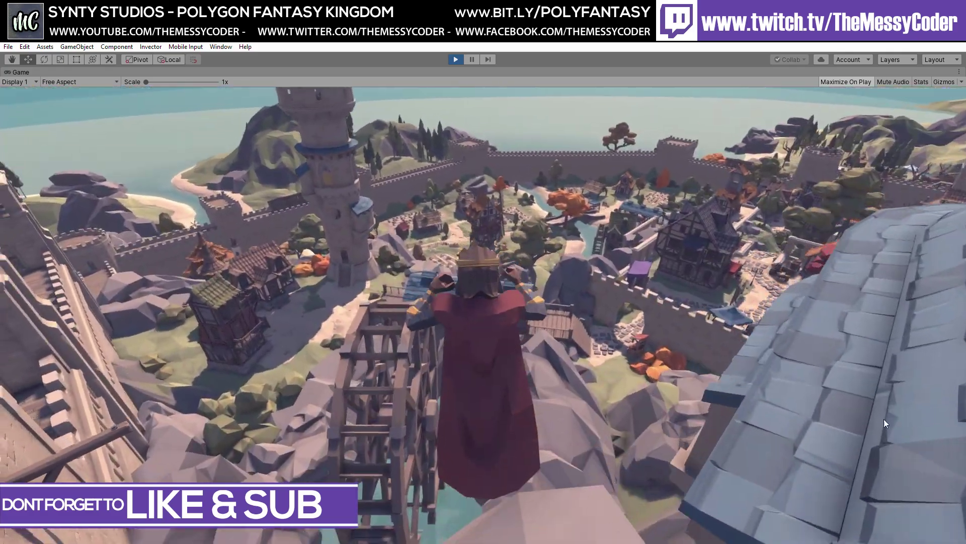
pyautogui.press('w')
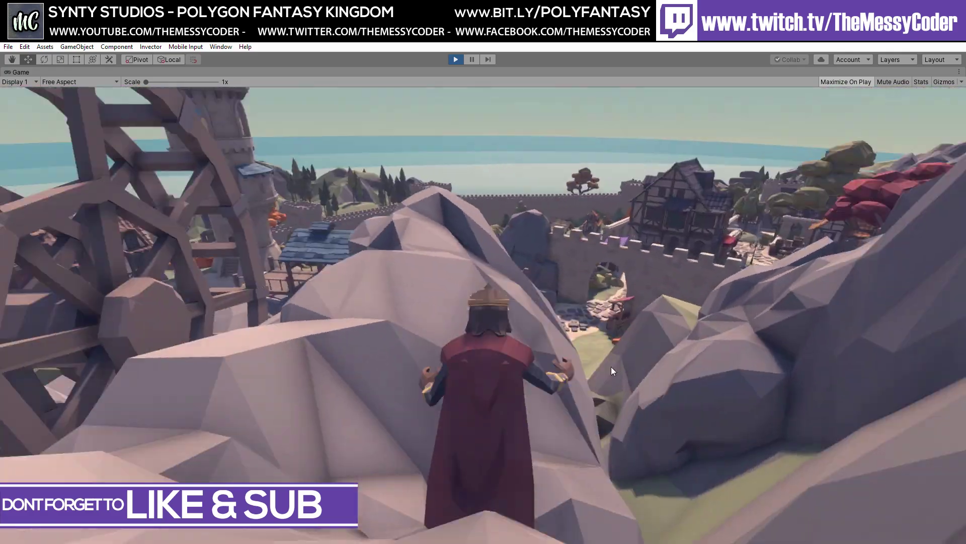
pyautogui.press('w')
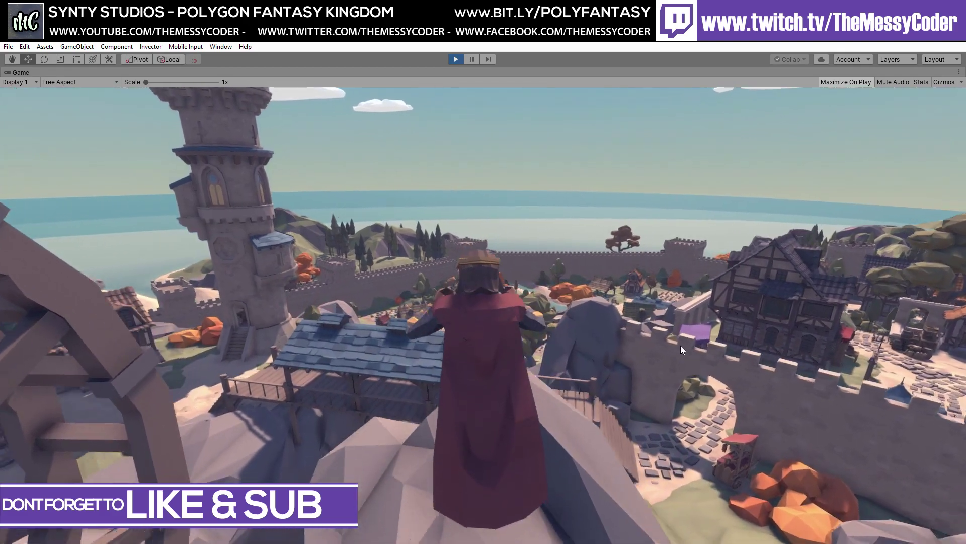
pyautogui.press('w')
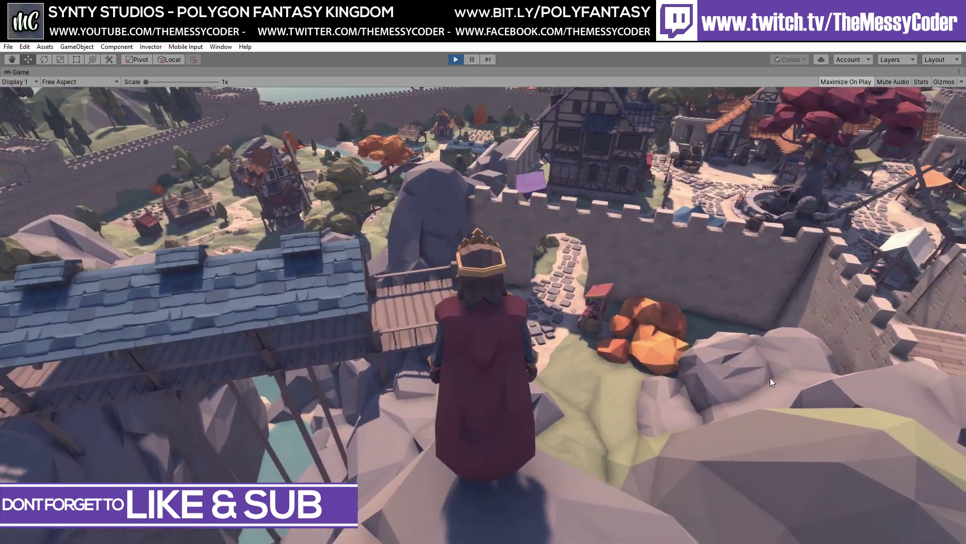
pyautogui.press('w')
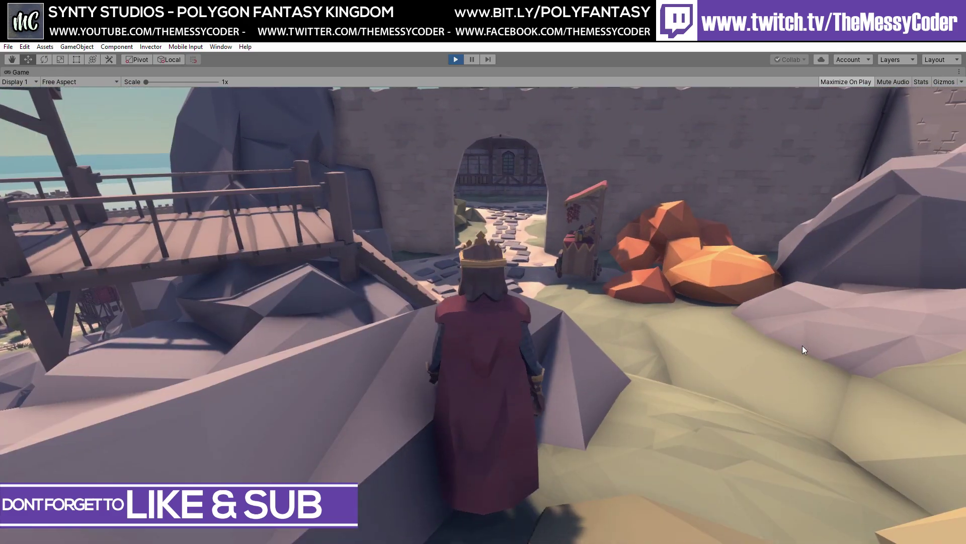
# - Bring the king to the fireworks cart beside the wall archway and inspect it from several sides
pyautogui.press('w')
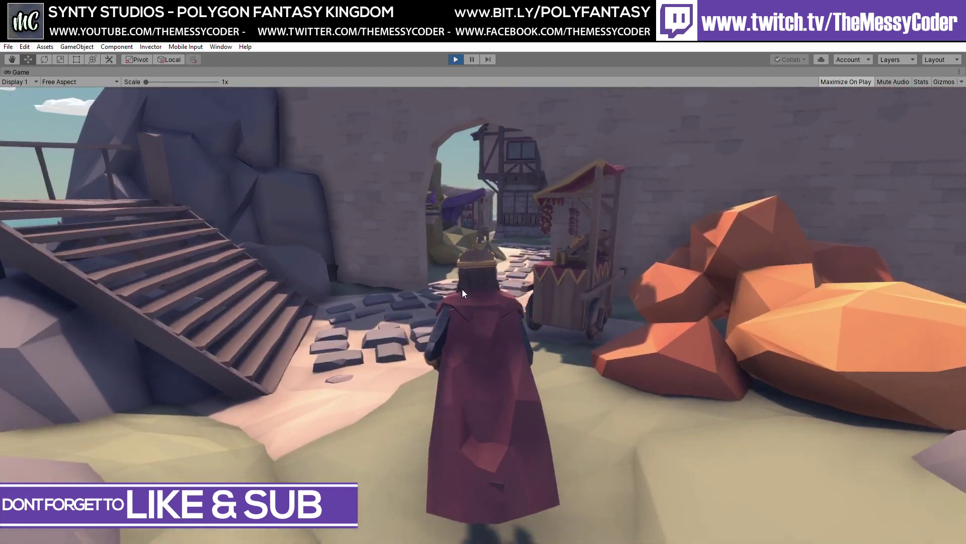
pyautogui.press('w')
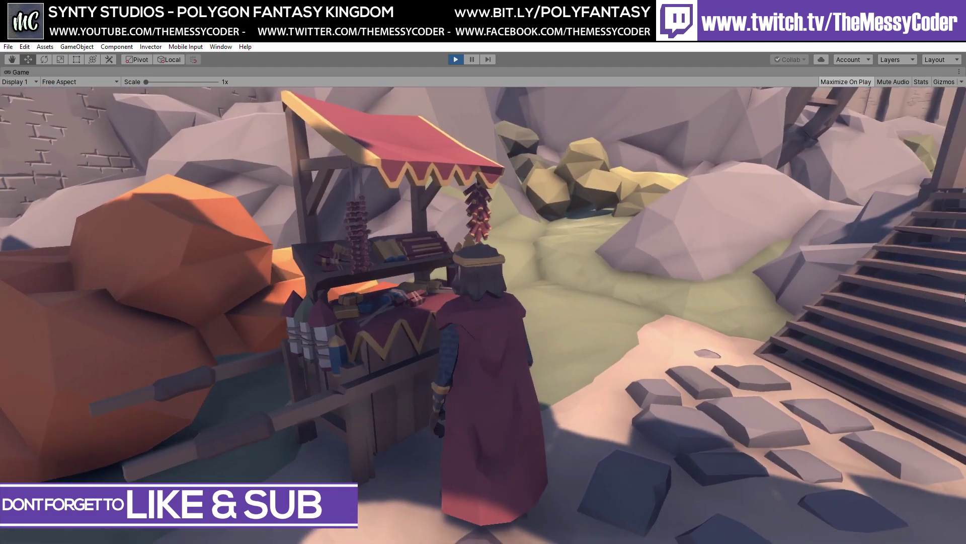
pyautogui.press('w')
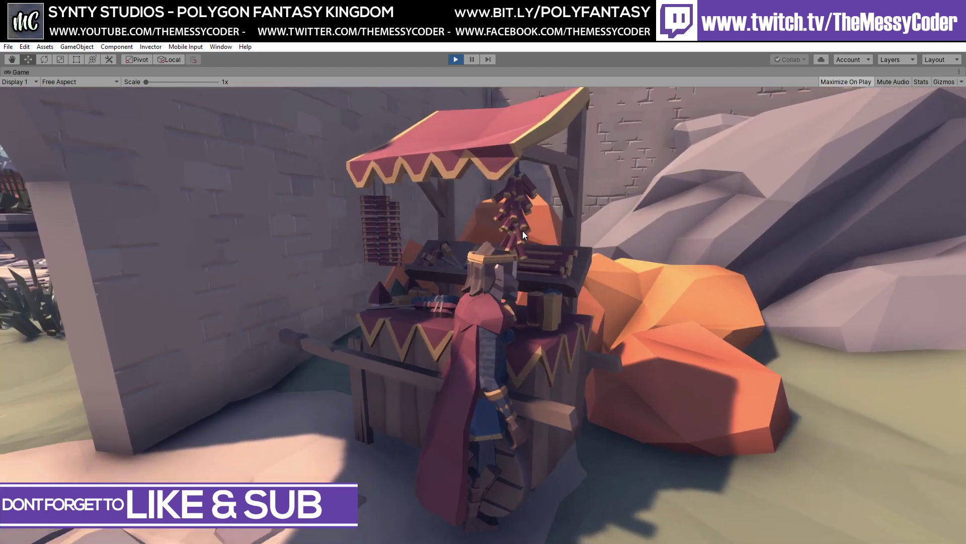
# - Take the king through the wall archway into the market square and around the fountain with the large tree
pyautogui.press('w')
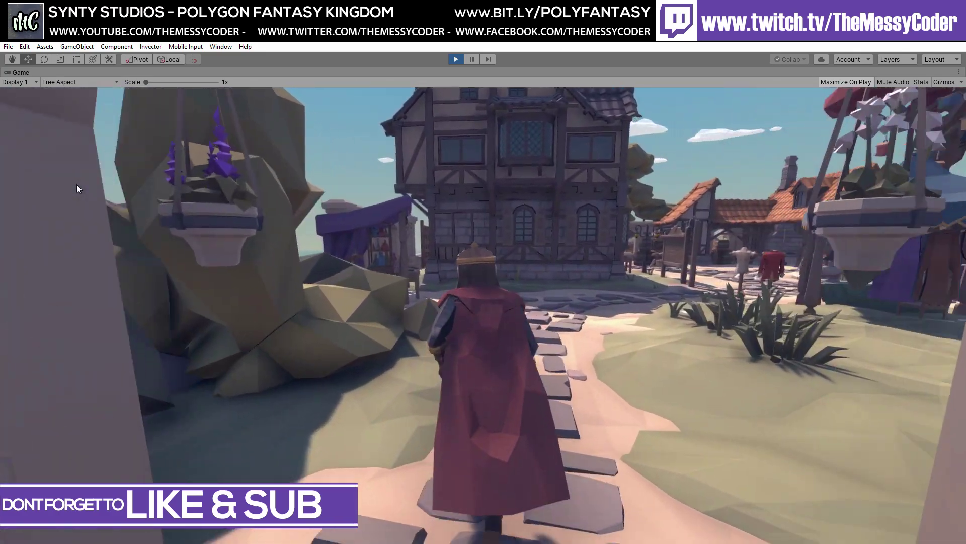
pyautogui.press('w')
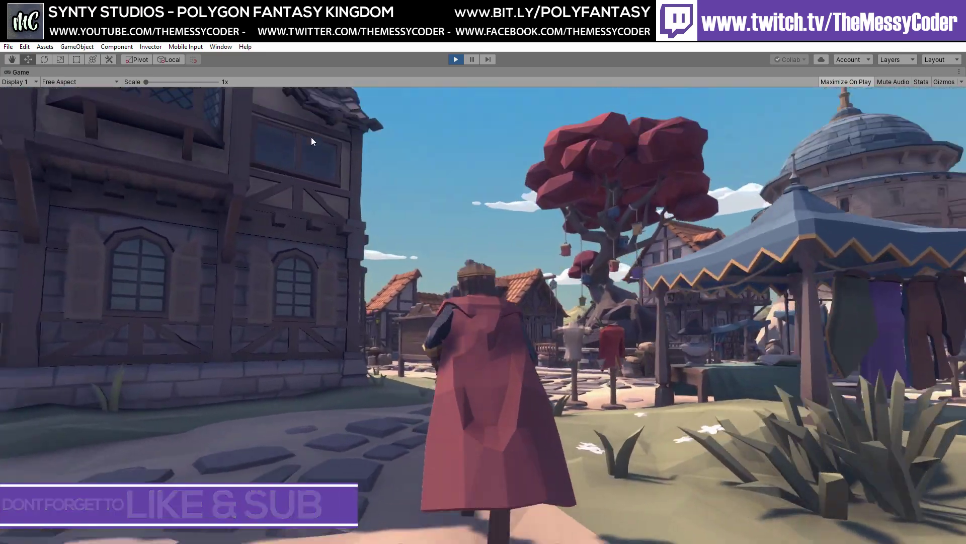
pyautogui.press('w')
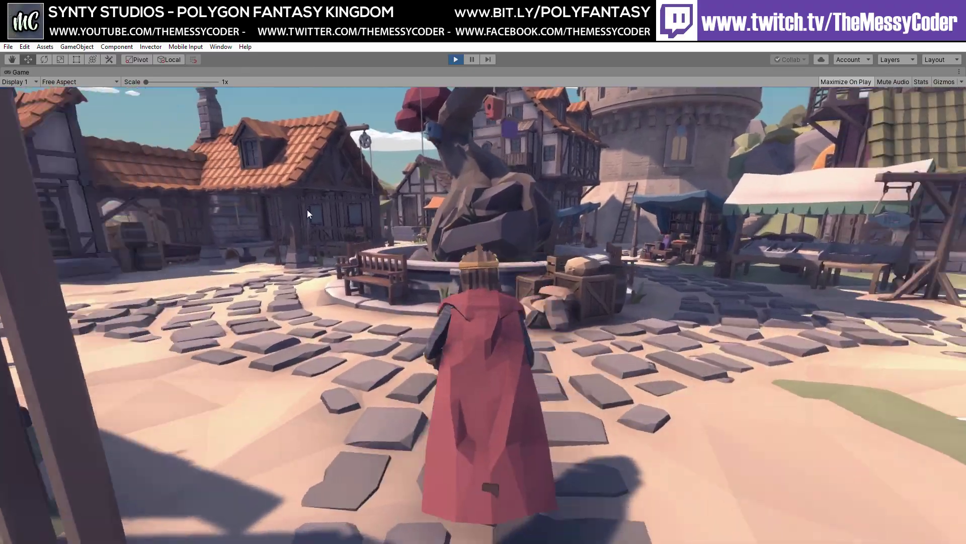
pyautogui.press('w')
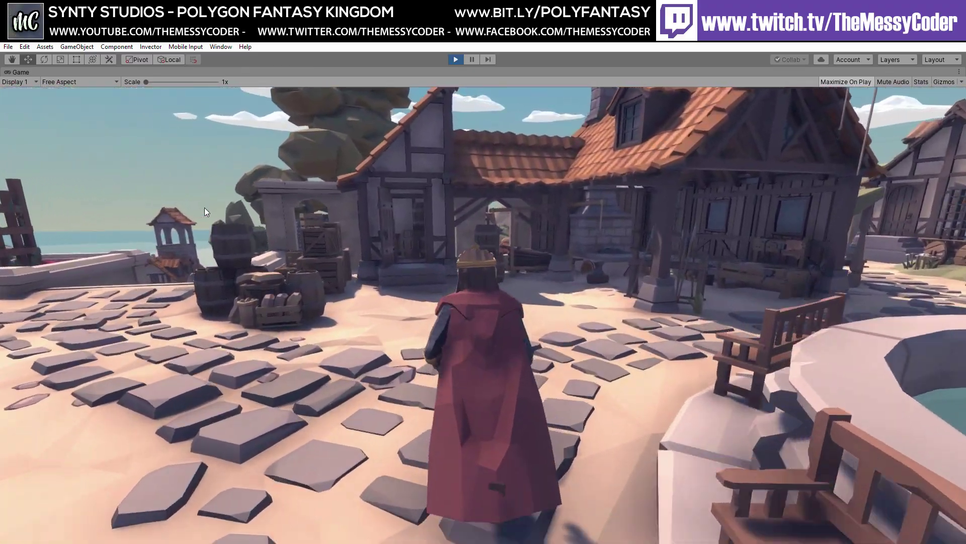
pyautogui.press('w')
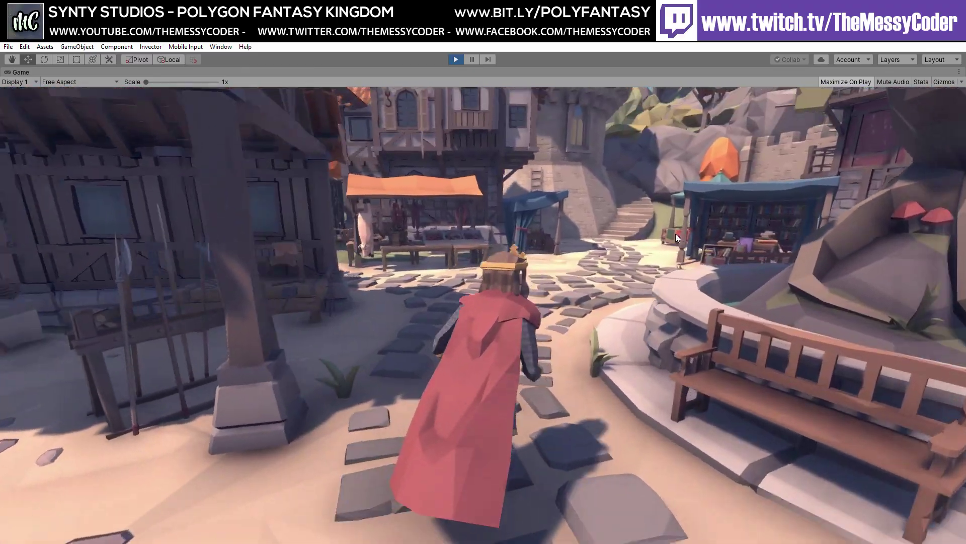
# - Walk the king past the meat stall and down the stairs to the guillotine square, then view the winged statue from several angles
pyautogui.press('w')
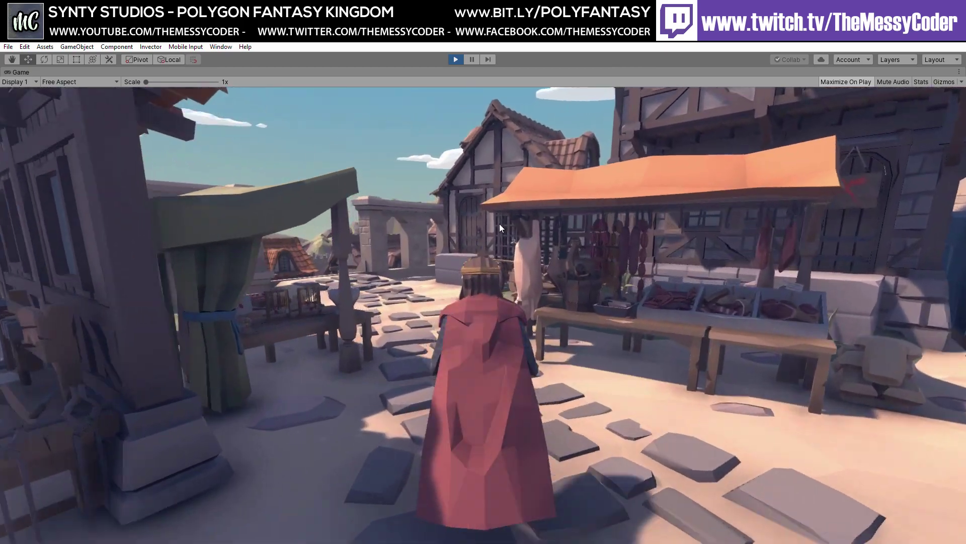
pyautogui.press('w')
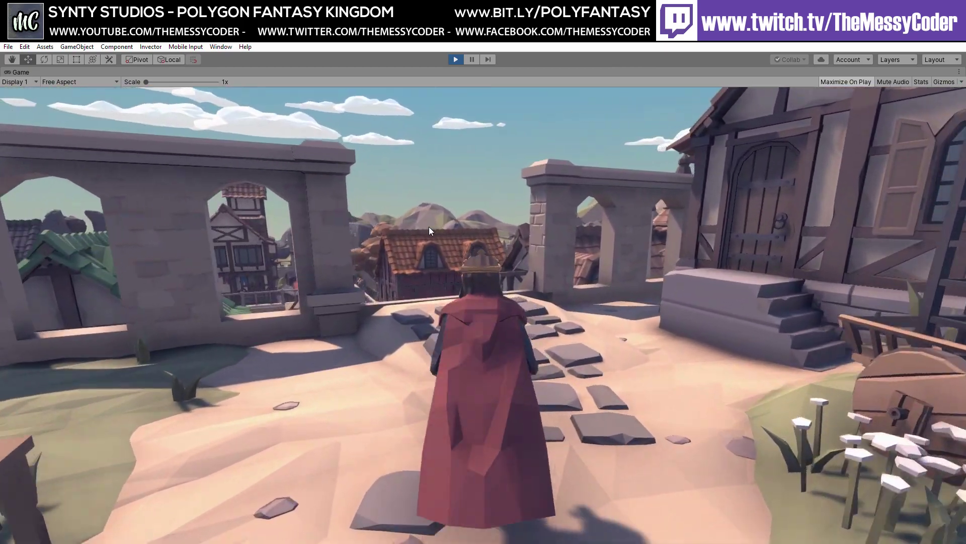
pyautogui.press('w')
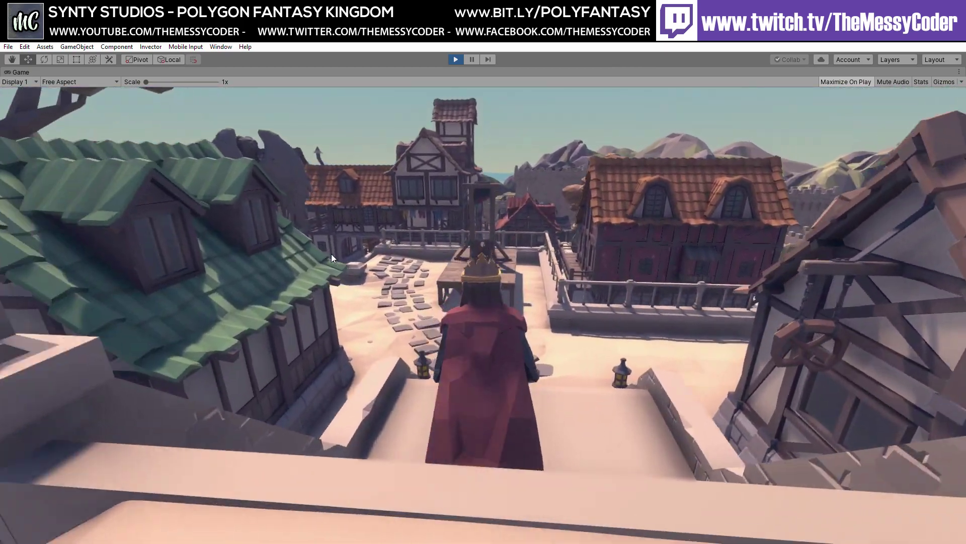
pyautogui.press('w')
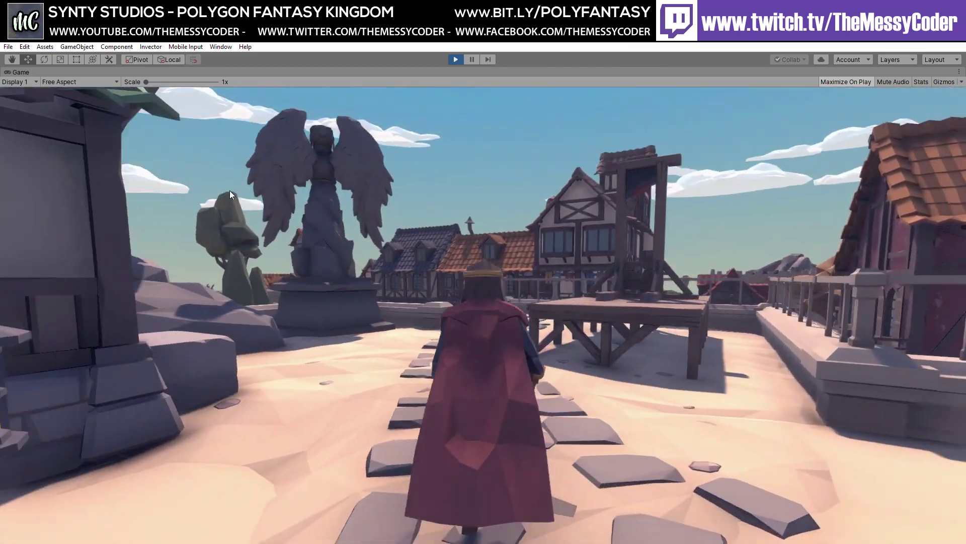
pyautogui.press('w')
pyautogui.press('d')
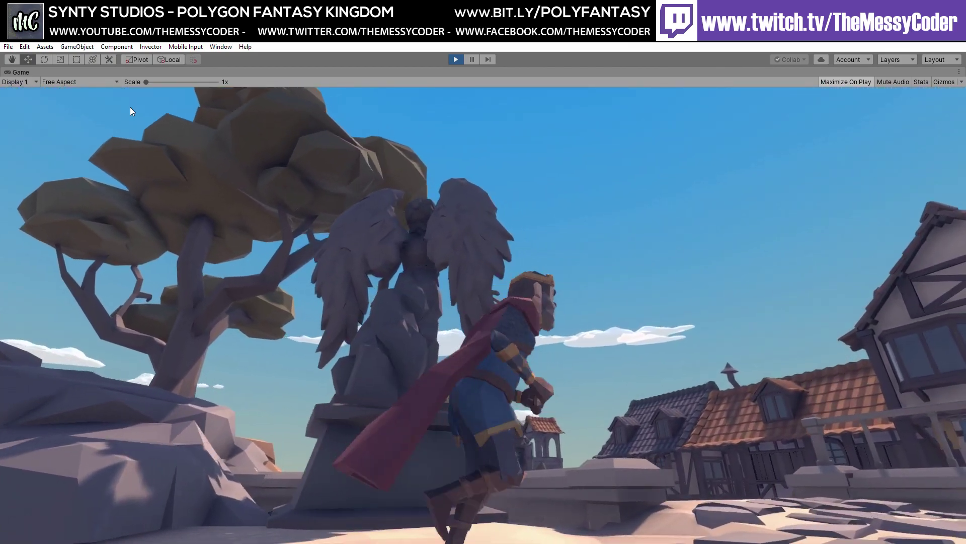
pyautogui.press('w')
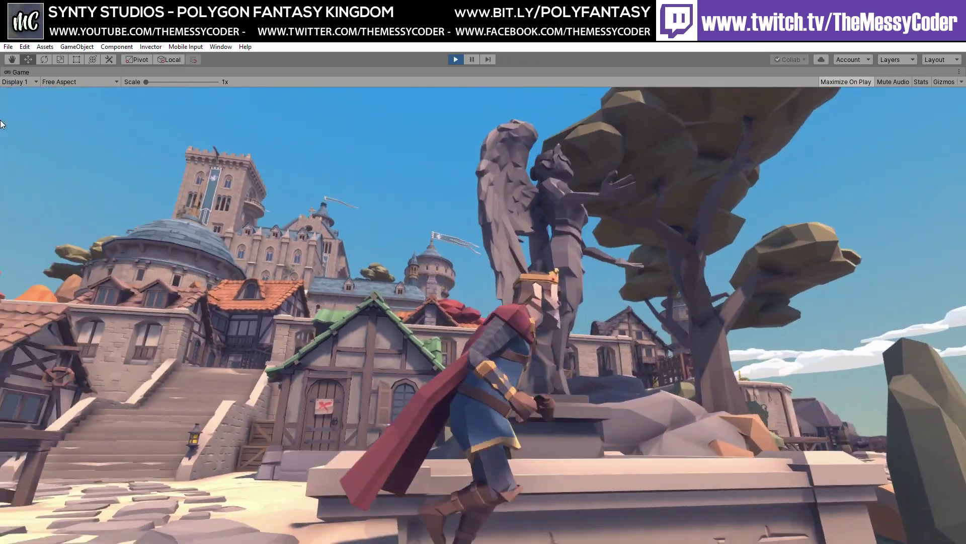